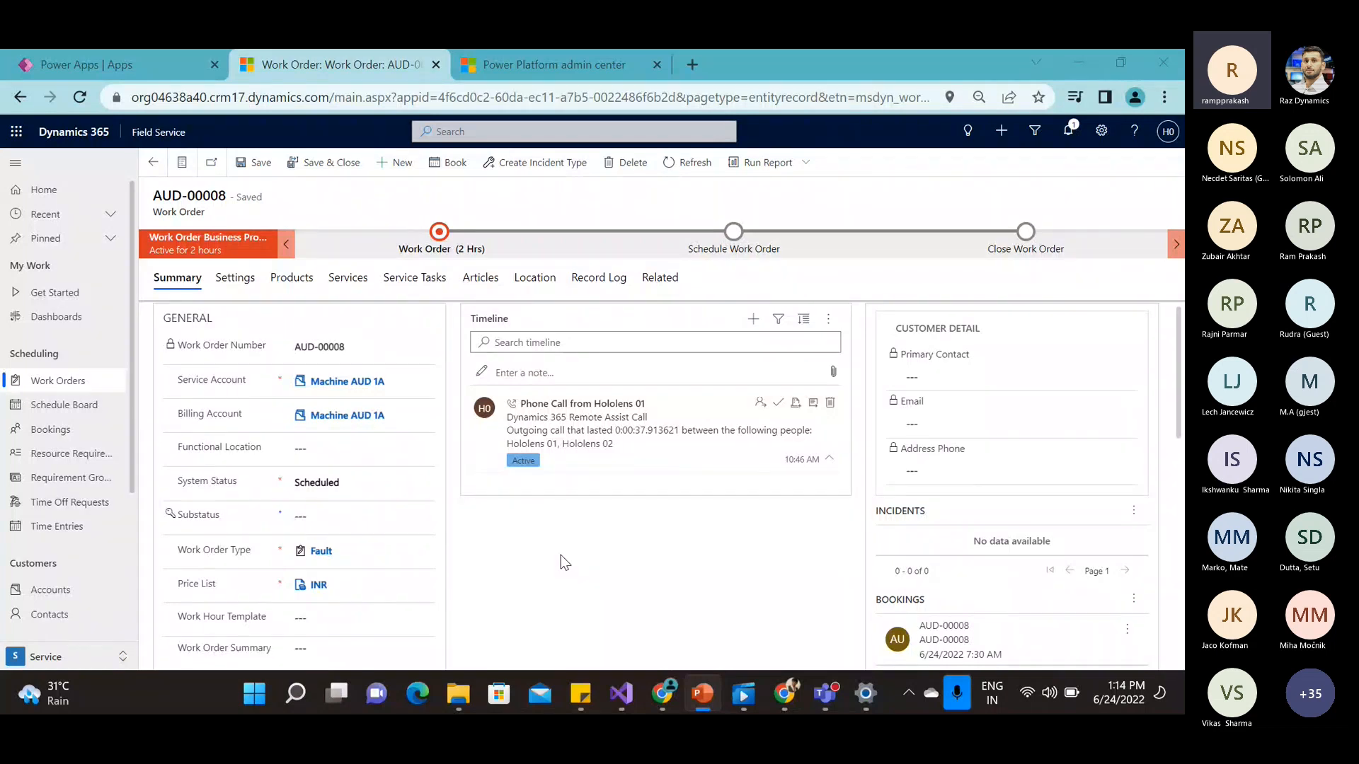
Step: Start a new bookable resource in the Resources area with the resource type Contact and look up its contact
click(75, 658)
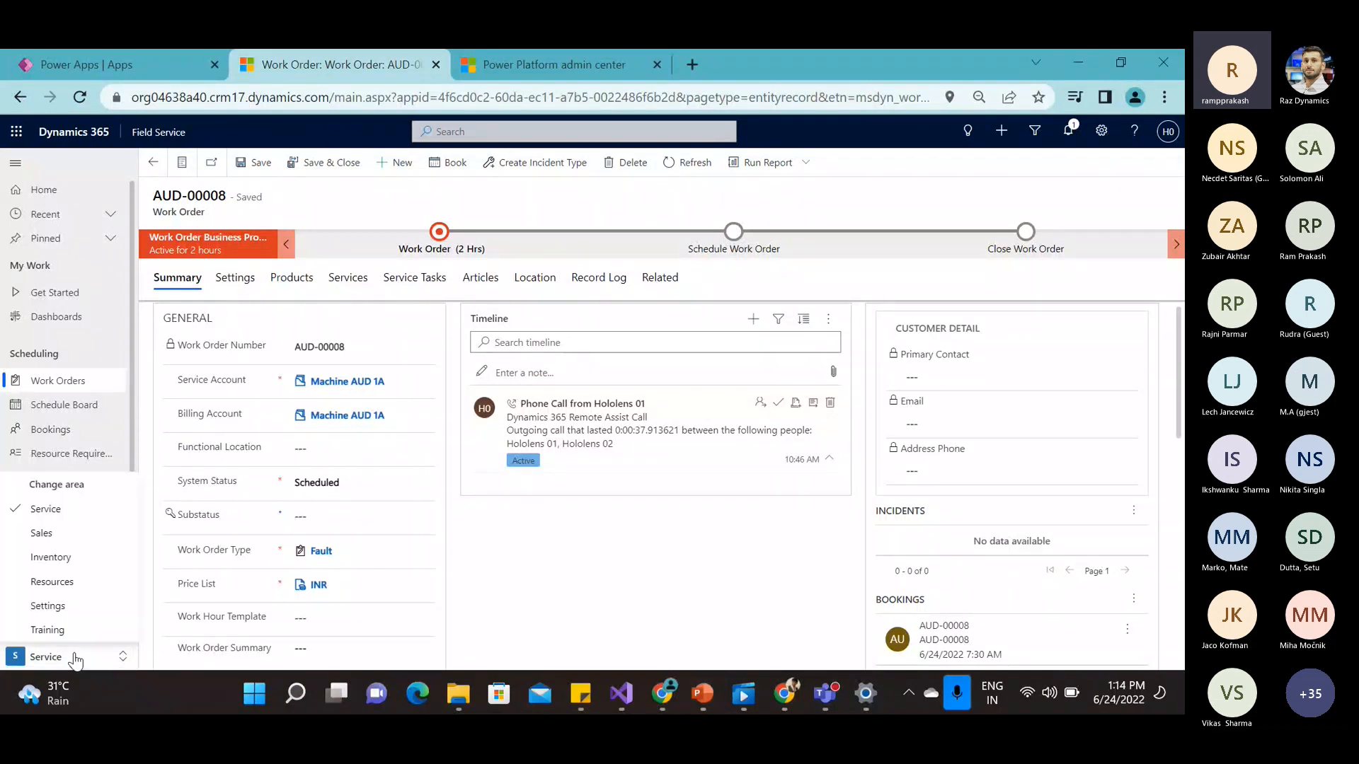
click(85, 581)
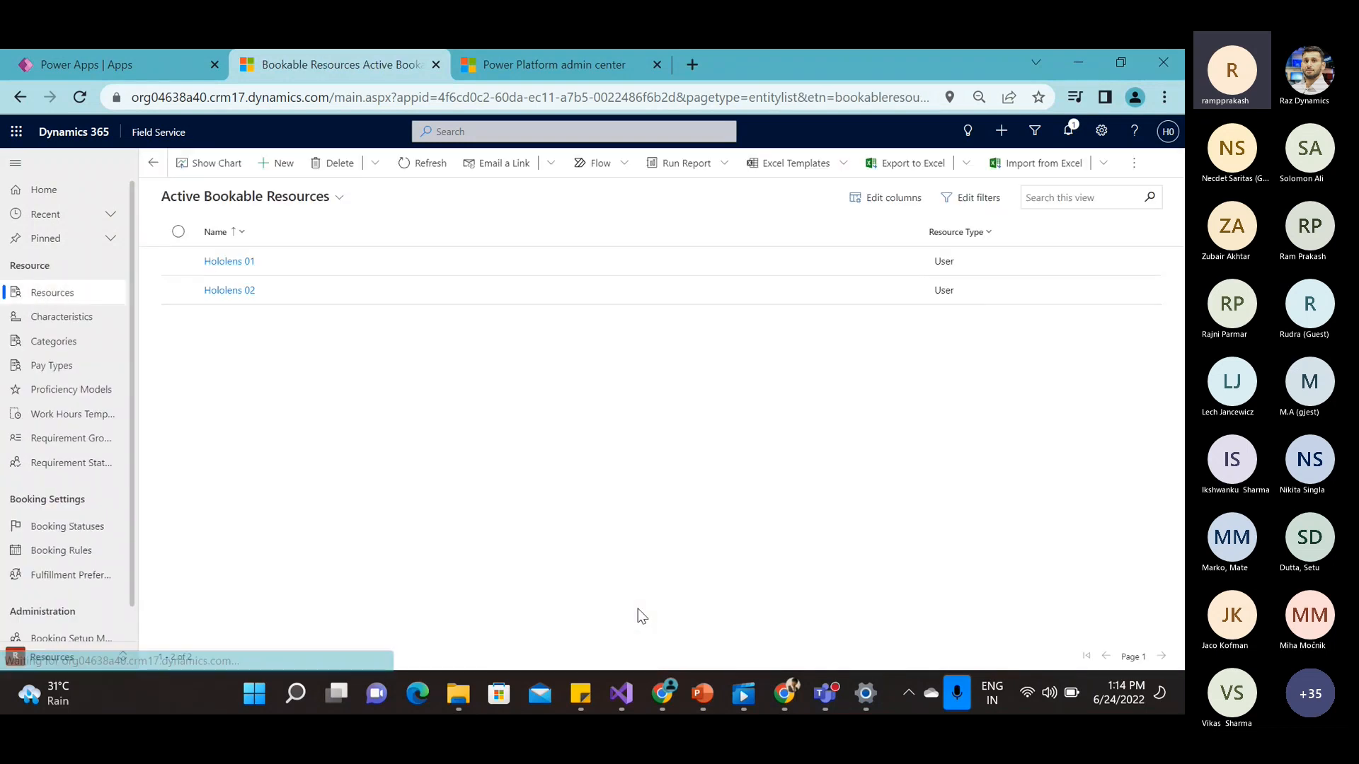
click(276, 163)
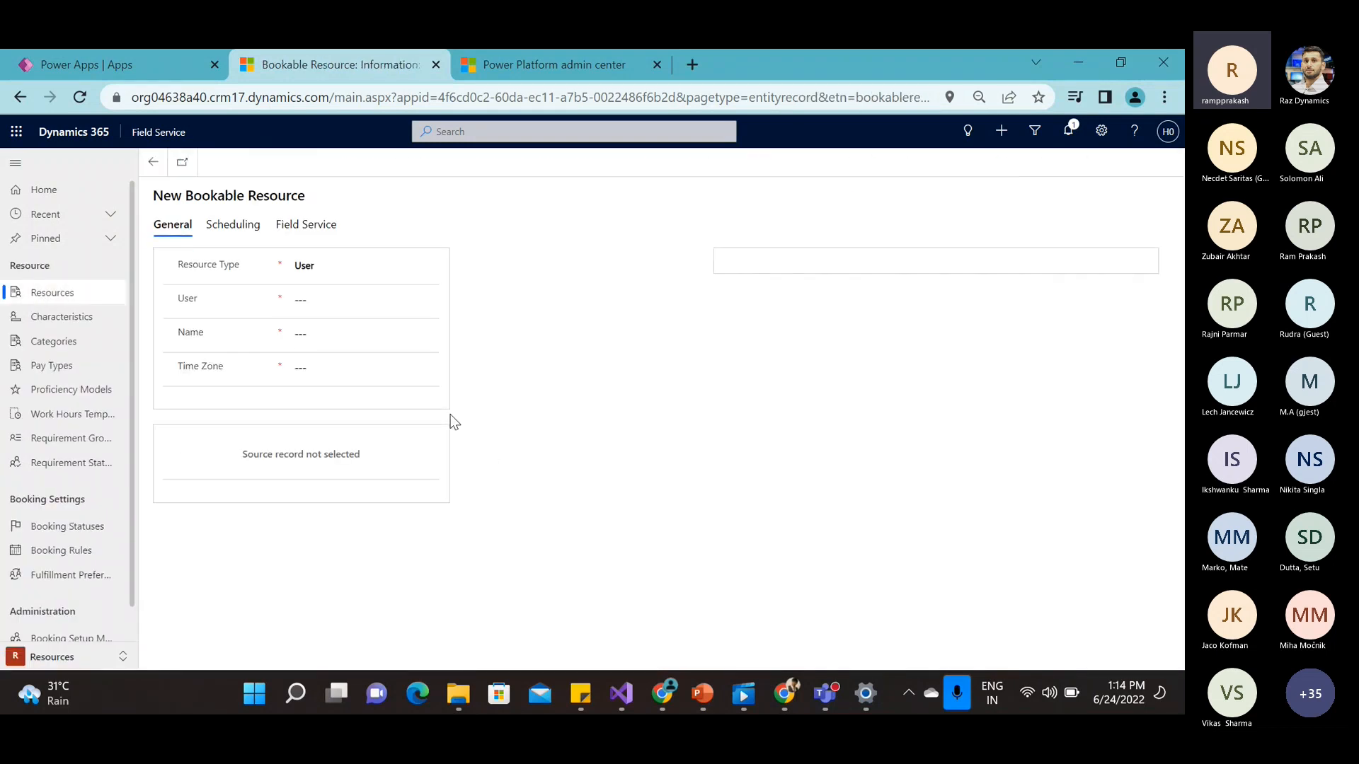
click(351, 269)
click(333, 313)
click(340, 301)
click(428, 300)
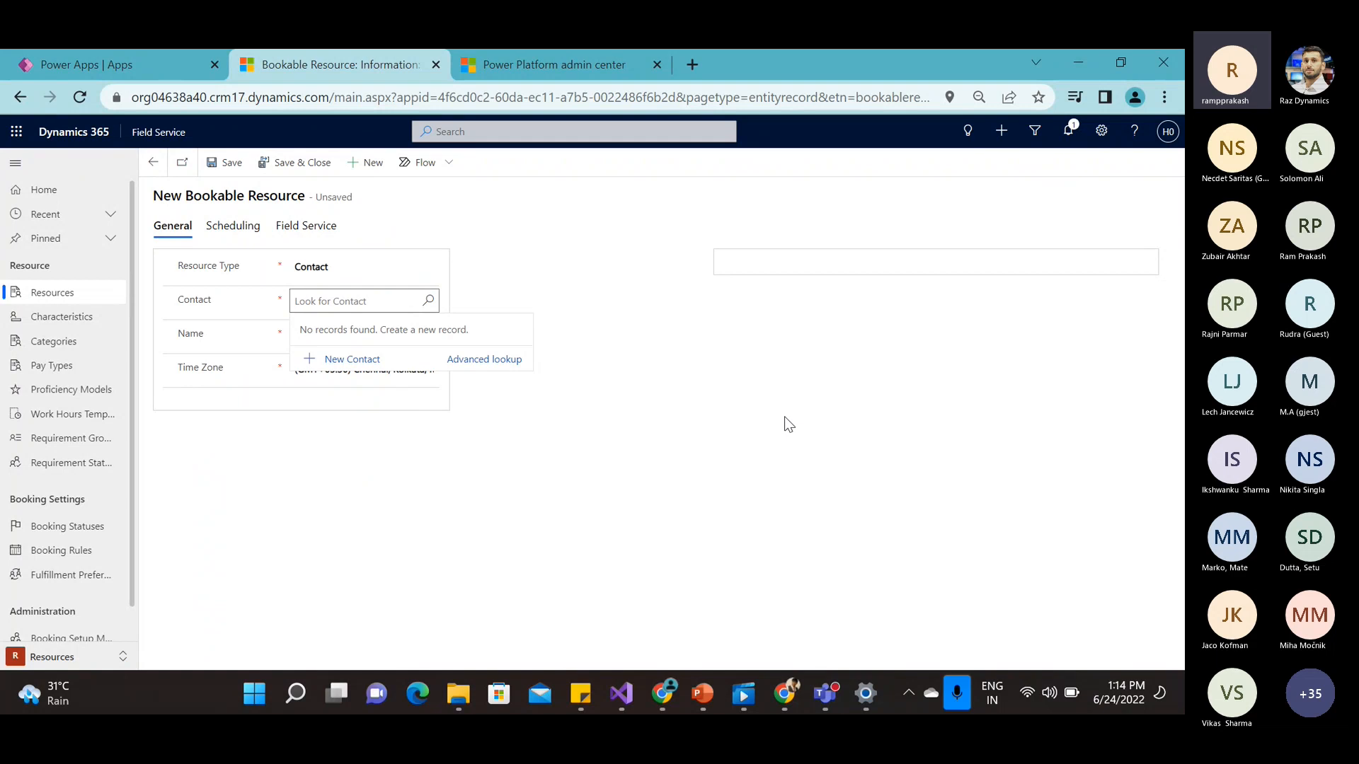
Step: Create a new contact with first name DEMO and last name USER for the resource, and save both records
click(362, 359)
click(1006, 206)
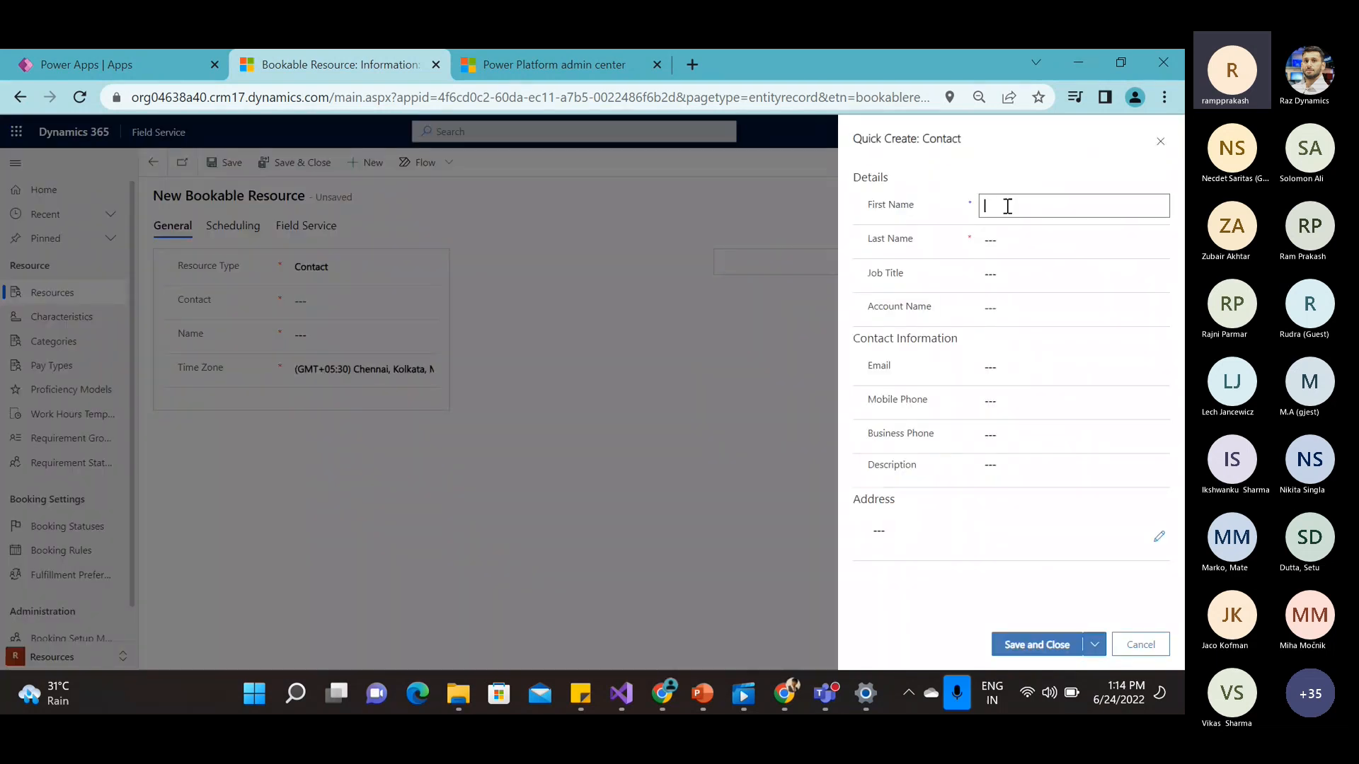
text(DEMO)
key(Tab)
text(USER)
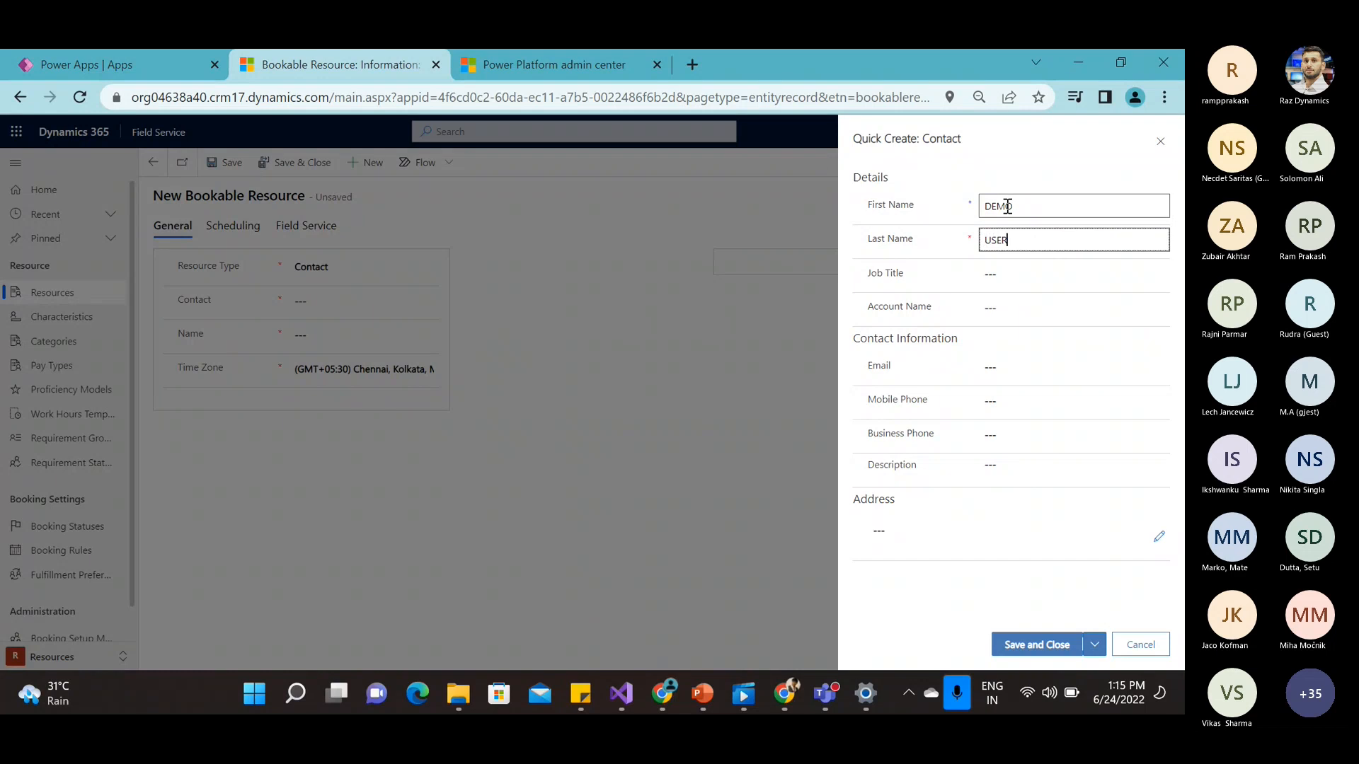
click(1033, 644)
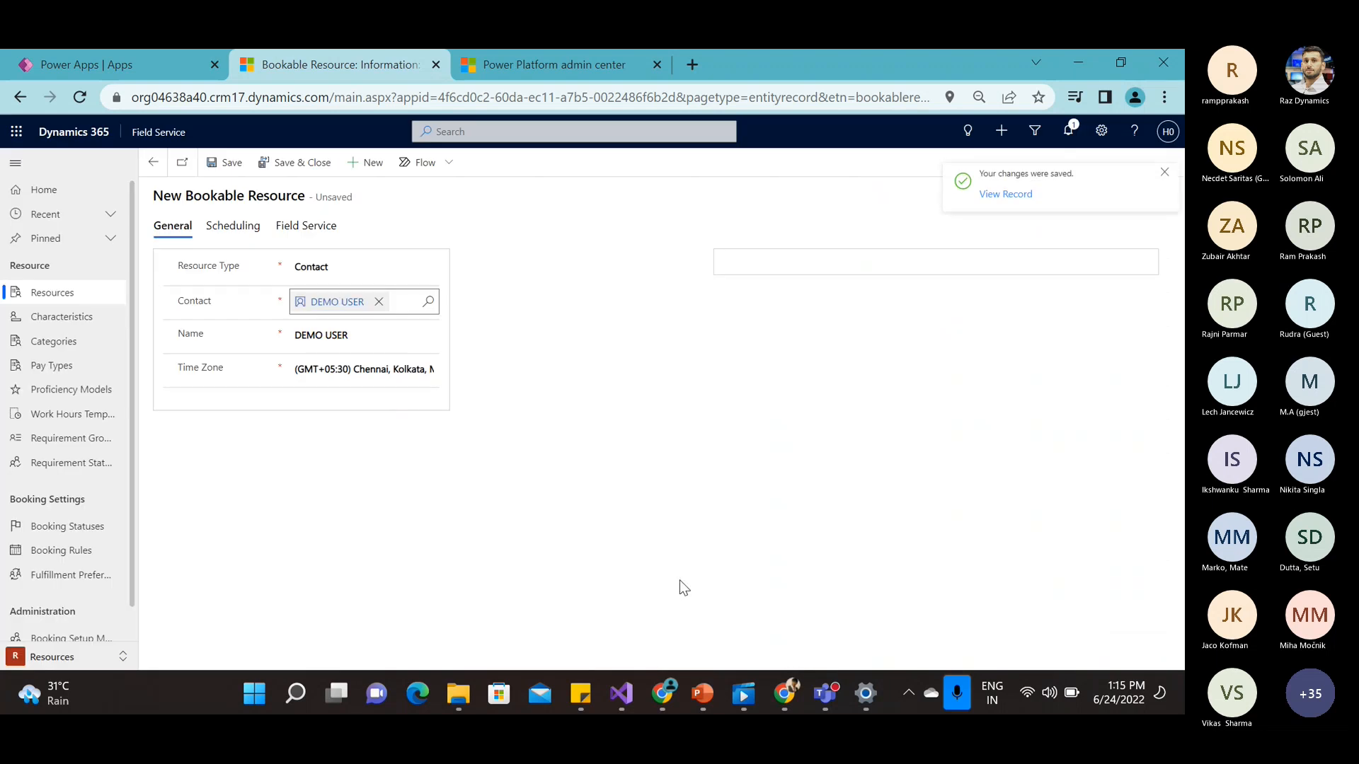
click(212, 169)
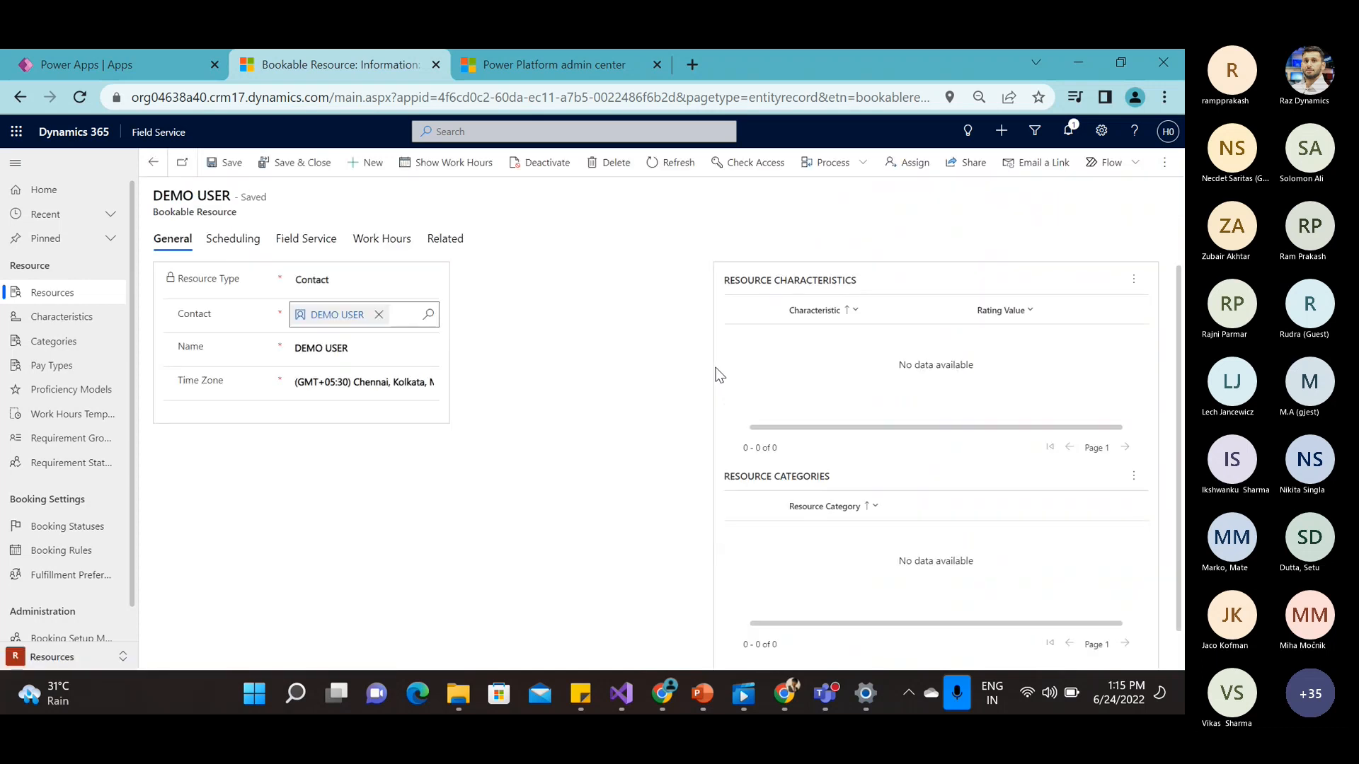
Step: Open the schedule board in the Service area and bring up a new booking for the DEMO USER resource
click(67, 658)
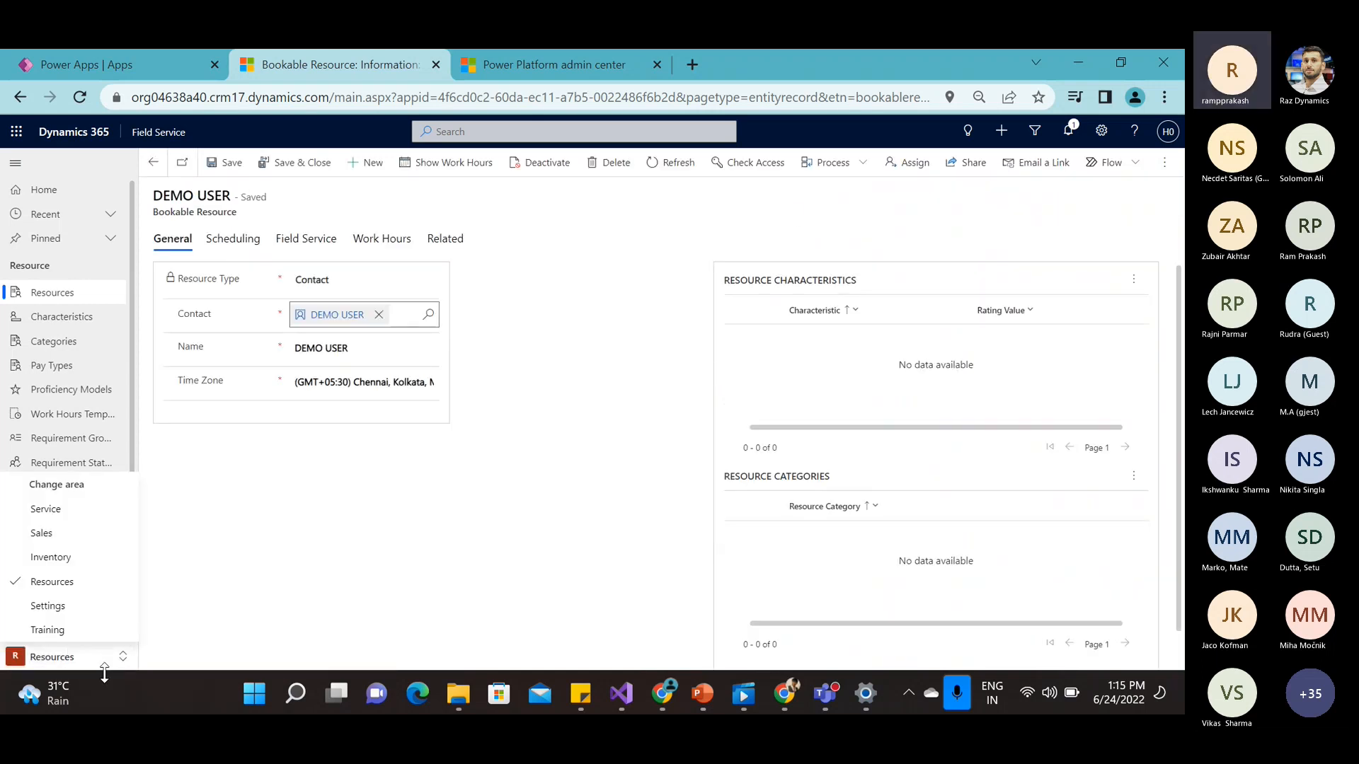
click(84, 511)
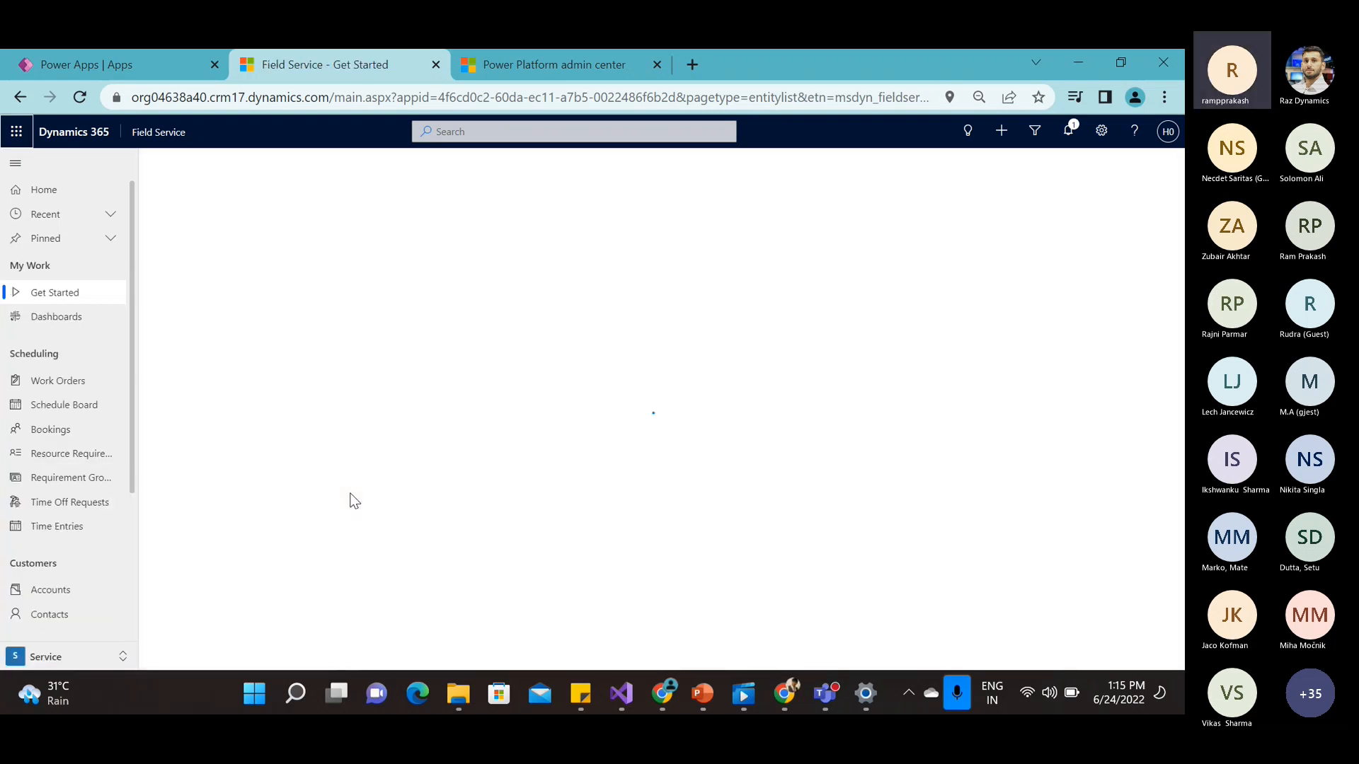
click(51, 404)
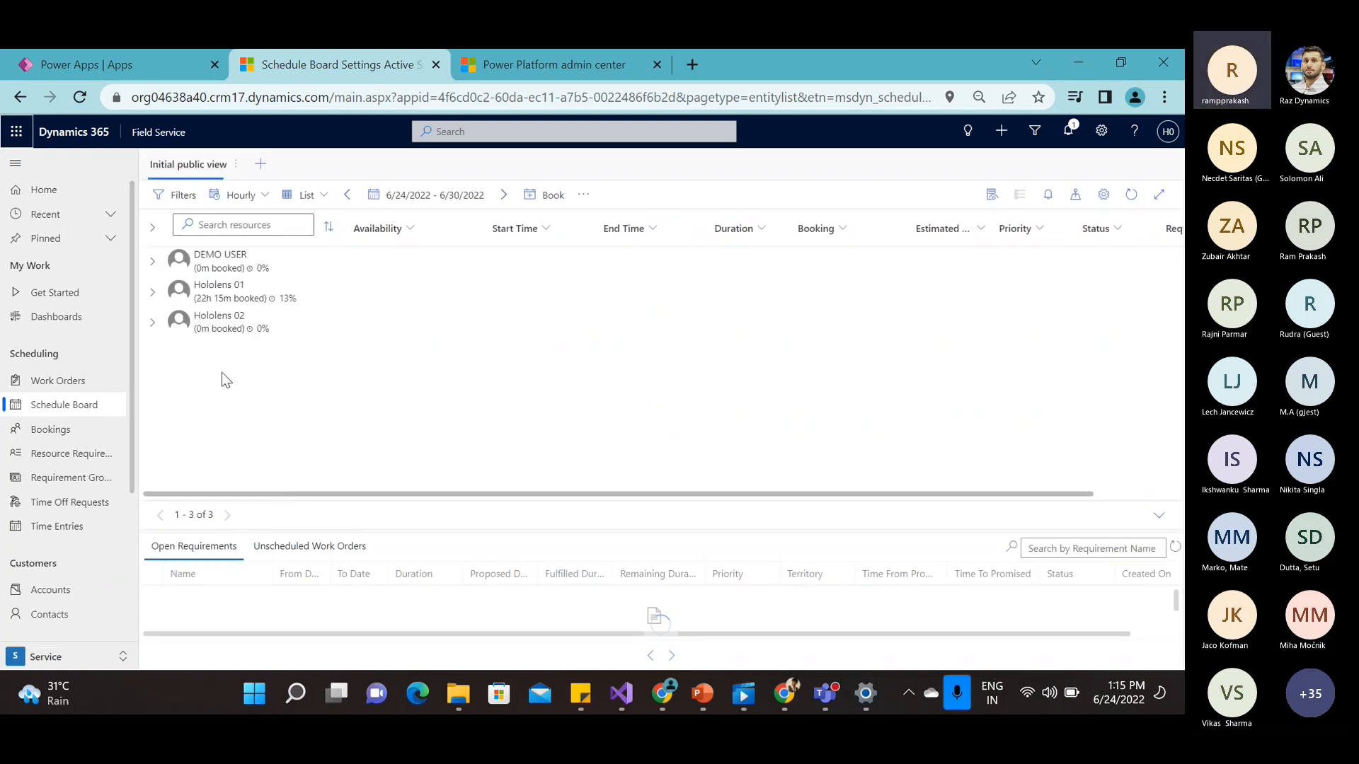
double_click(225, 273)
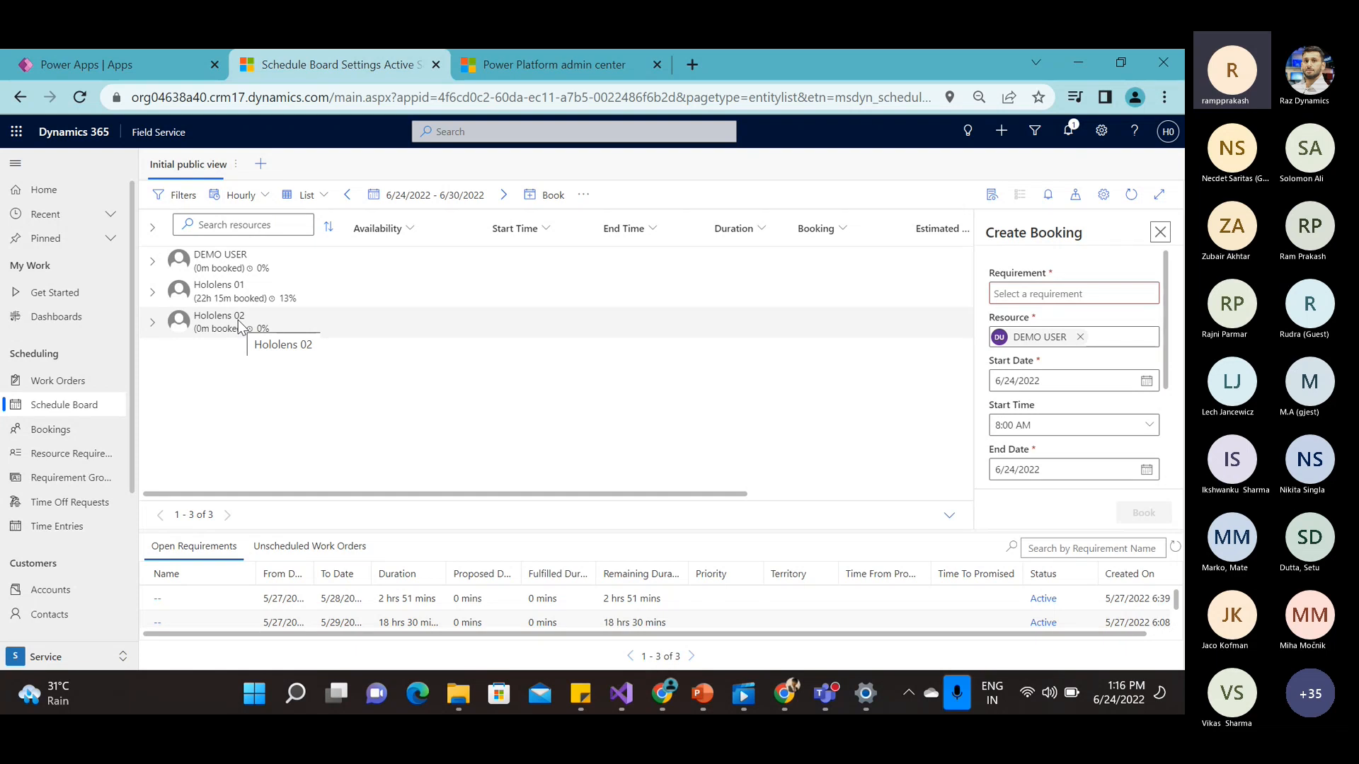
Step: Create a bookable resource of type Generic in the Resources area, enter the resource's name and save it
click(46, 657)
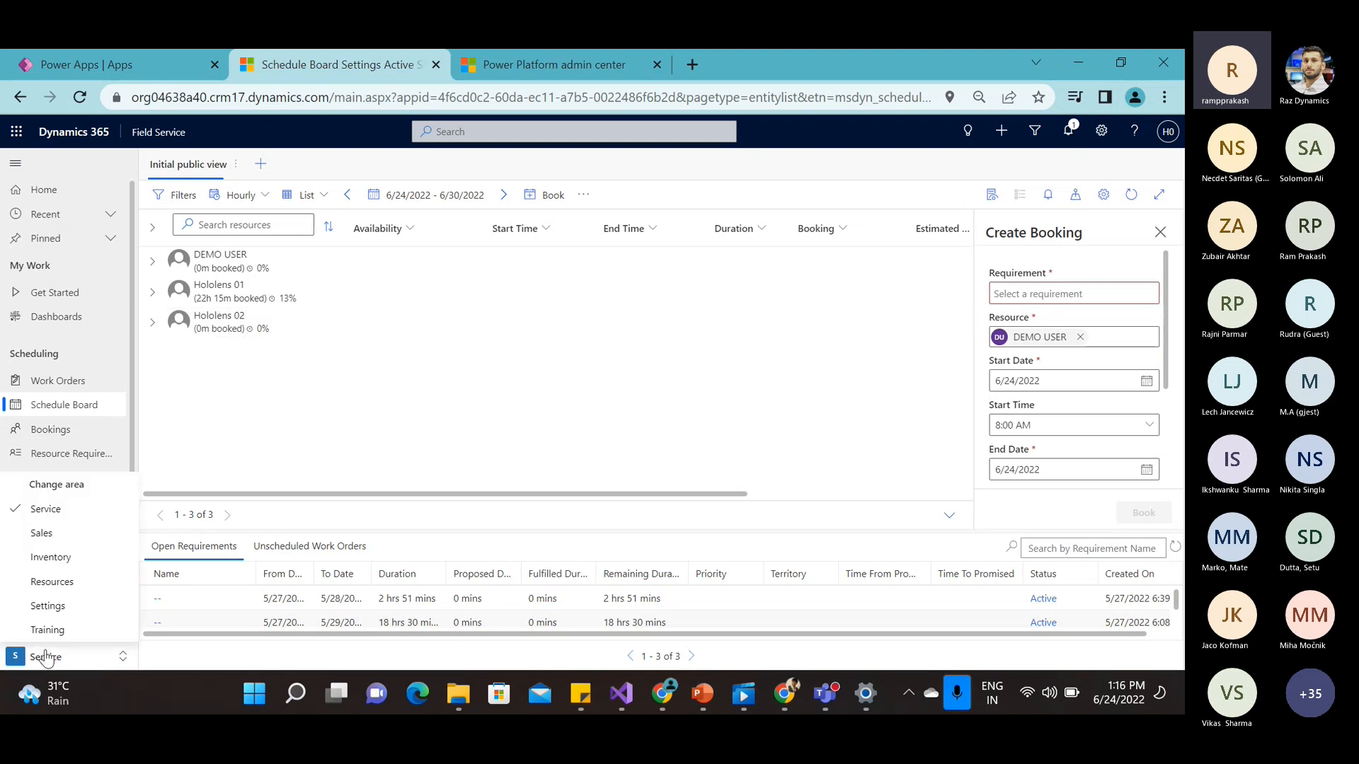
click(78, 581)
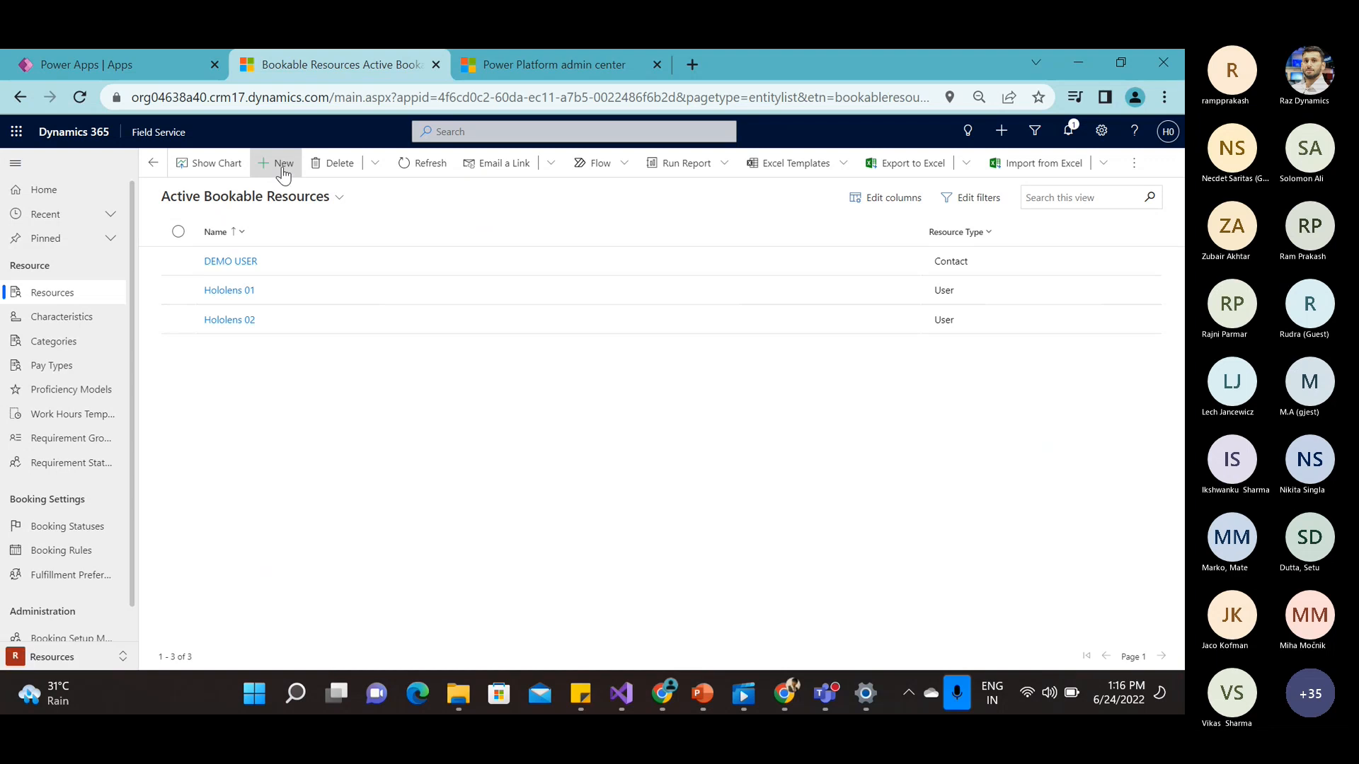
click(283, 165)
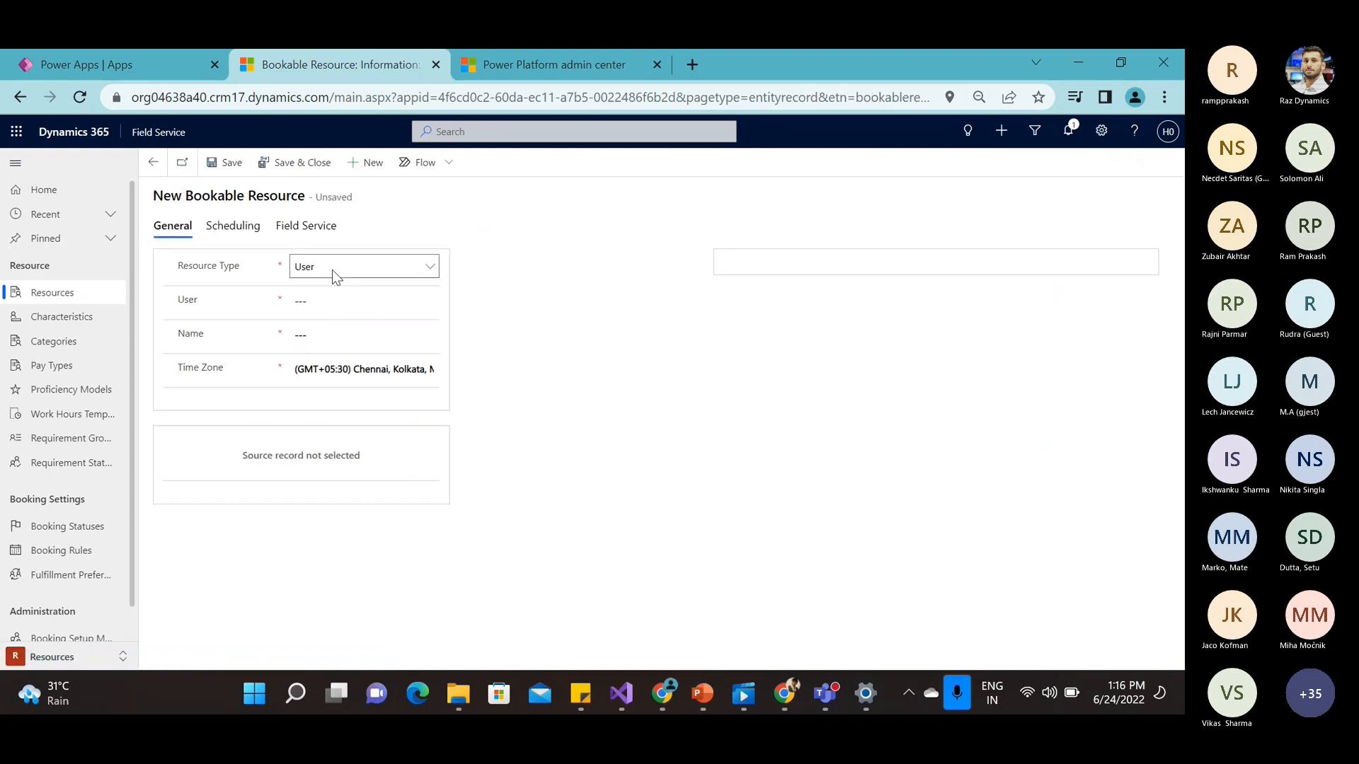
click(333, 270)
click(326, 295)
click(327, 297)
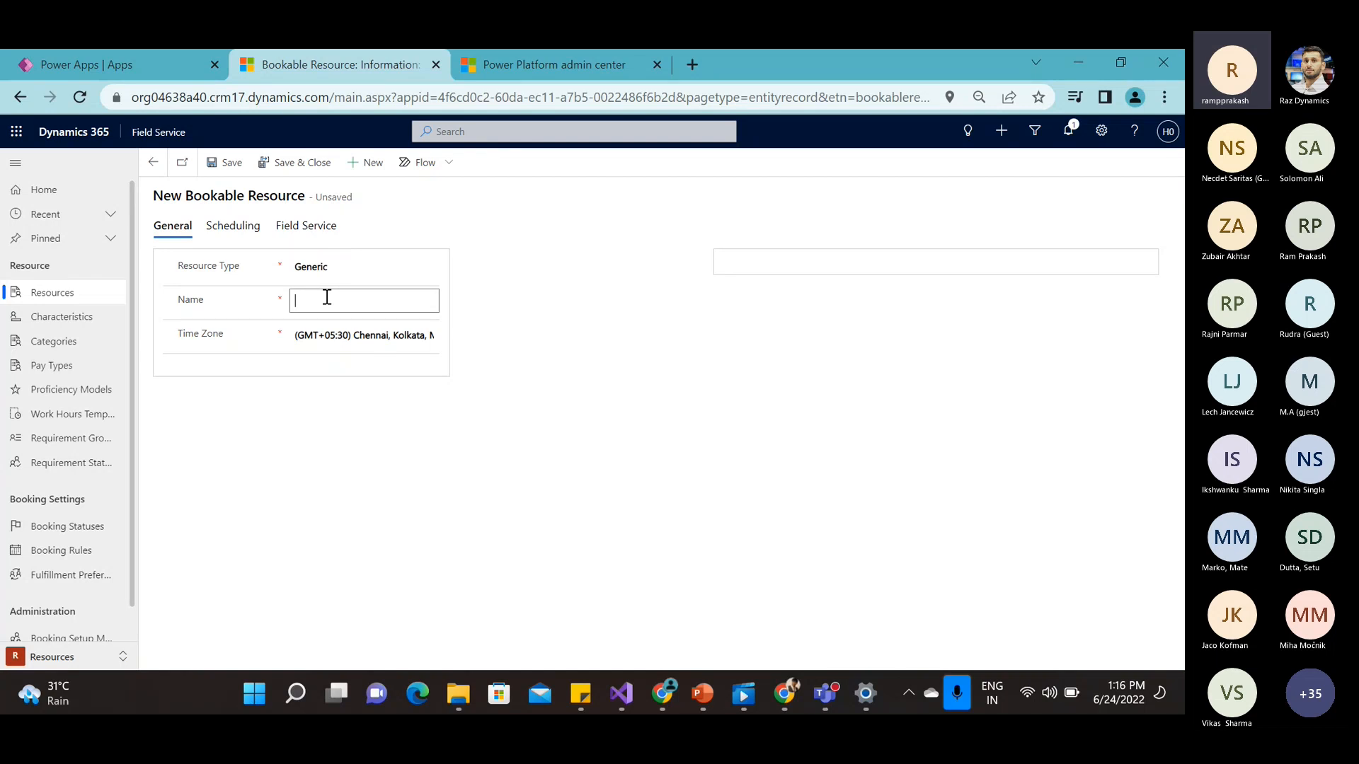
text(RAM)
click(224, 163)
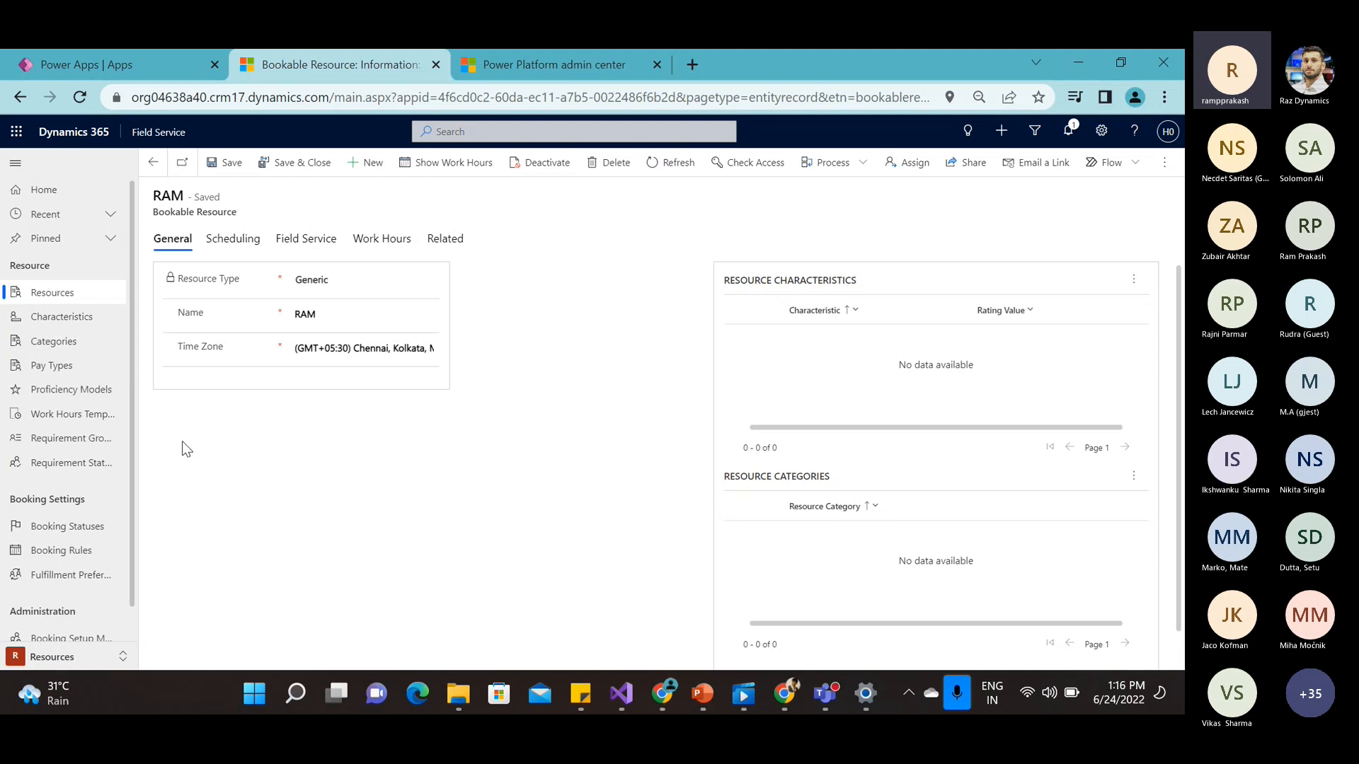
Step: Return to the schedule board, show its unscheduled work orders and bring up a booking for DEMO USER
click(71, 657)
click(56, 513)
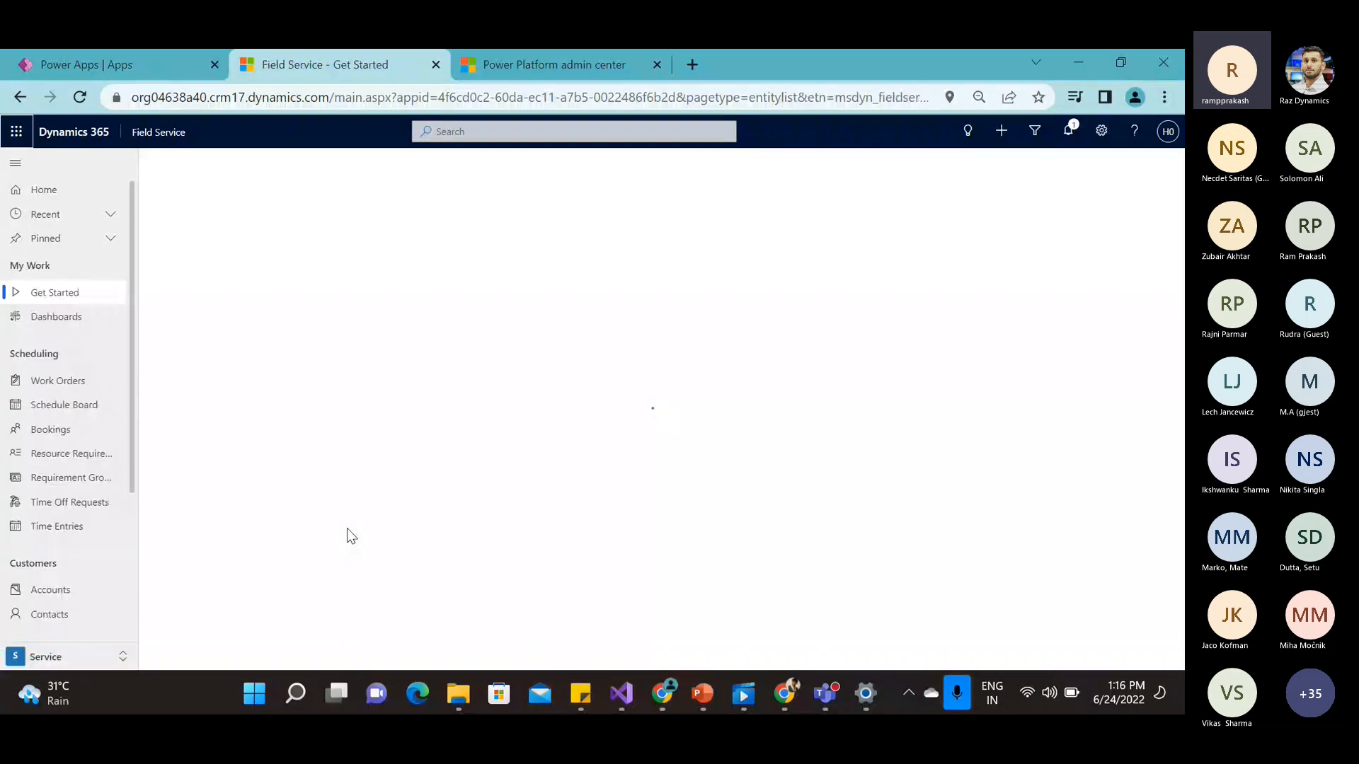
click(57, 408)
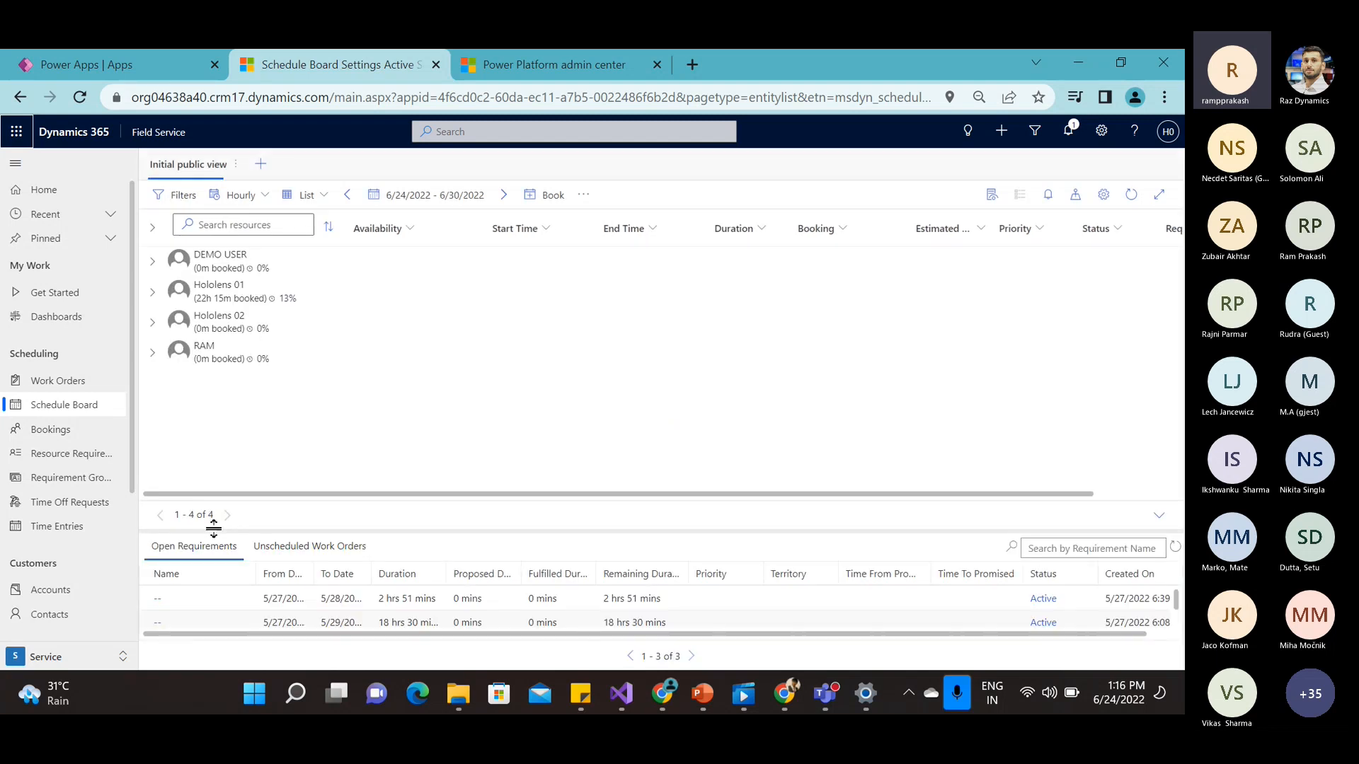
click(310, 589)
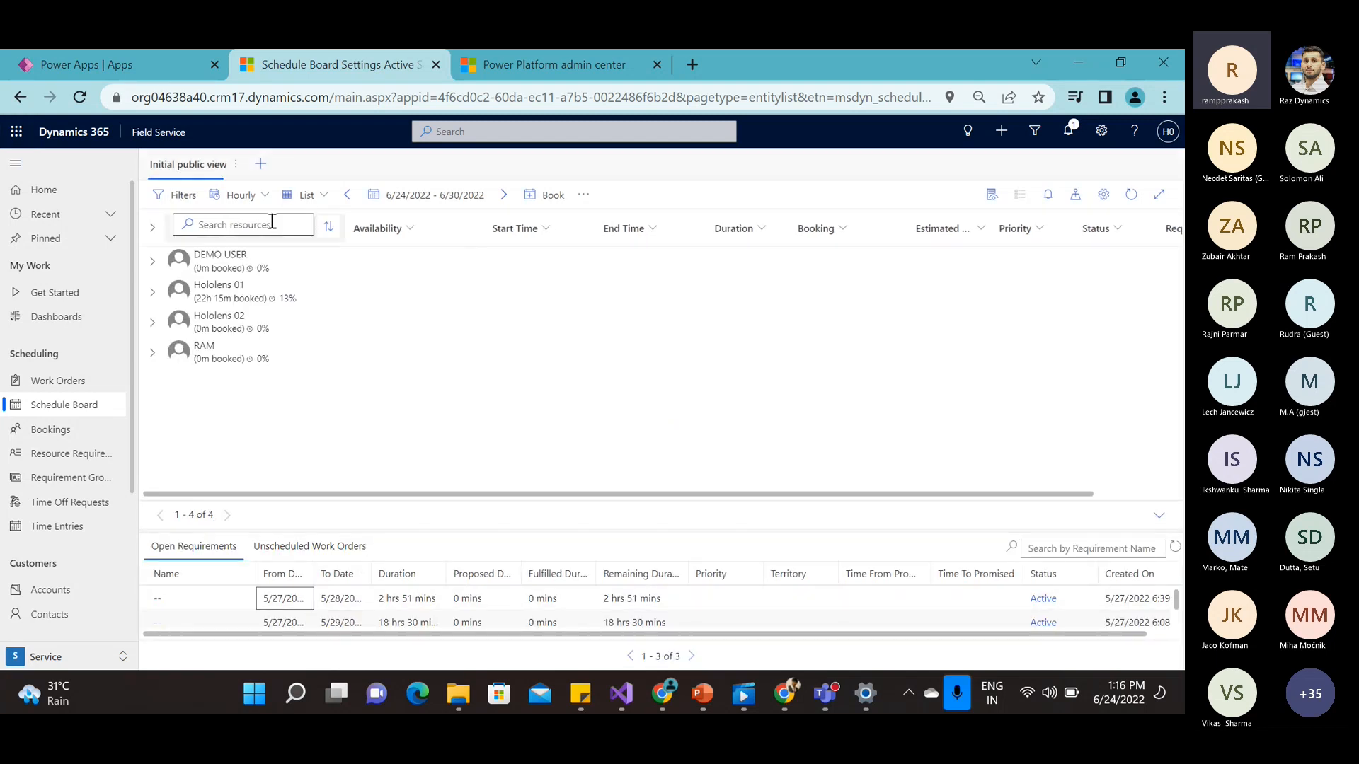
click(275, 547)
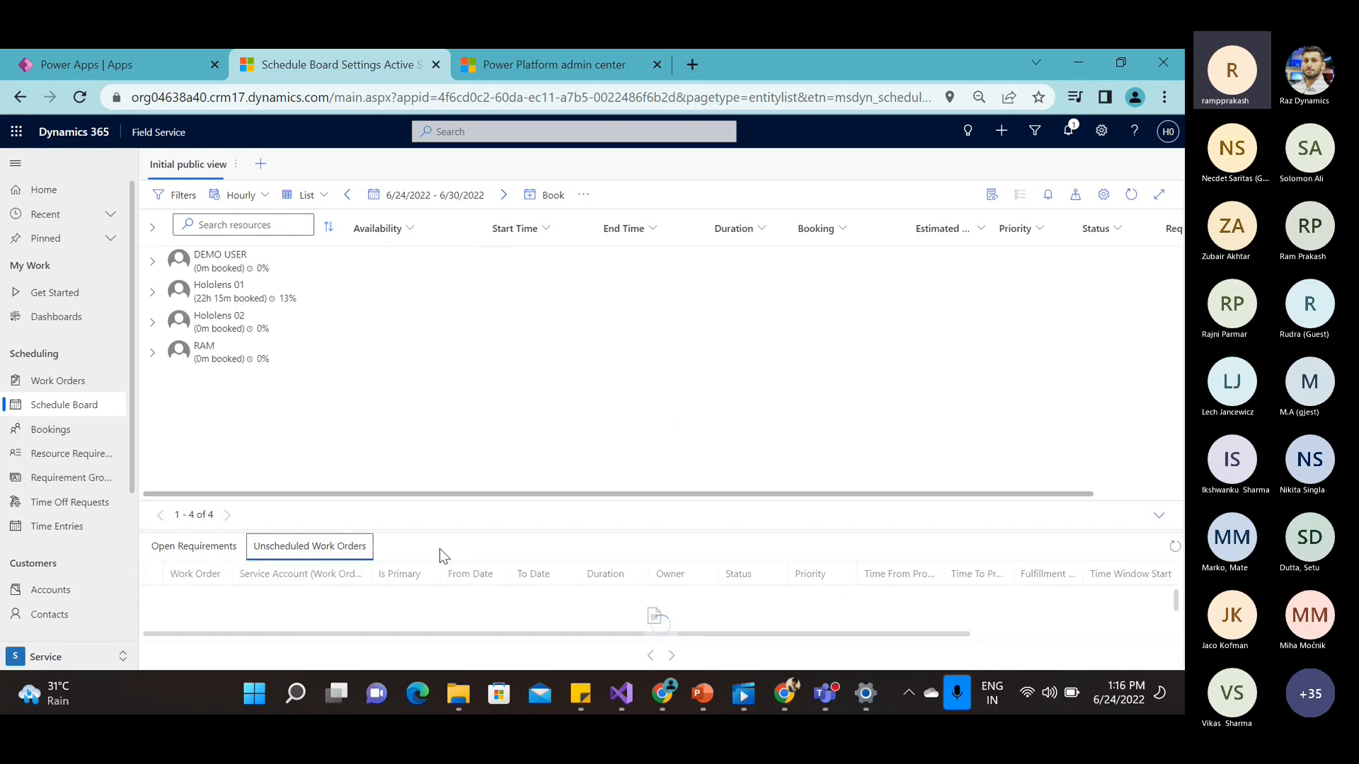
click(320, 264)
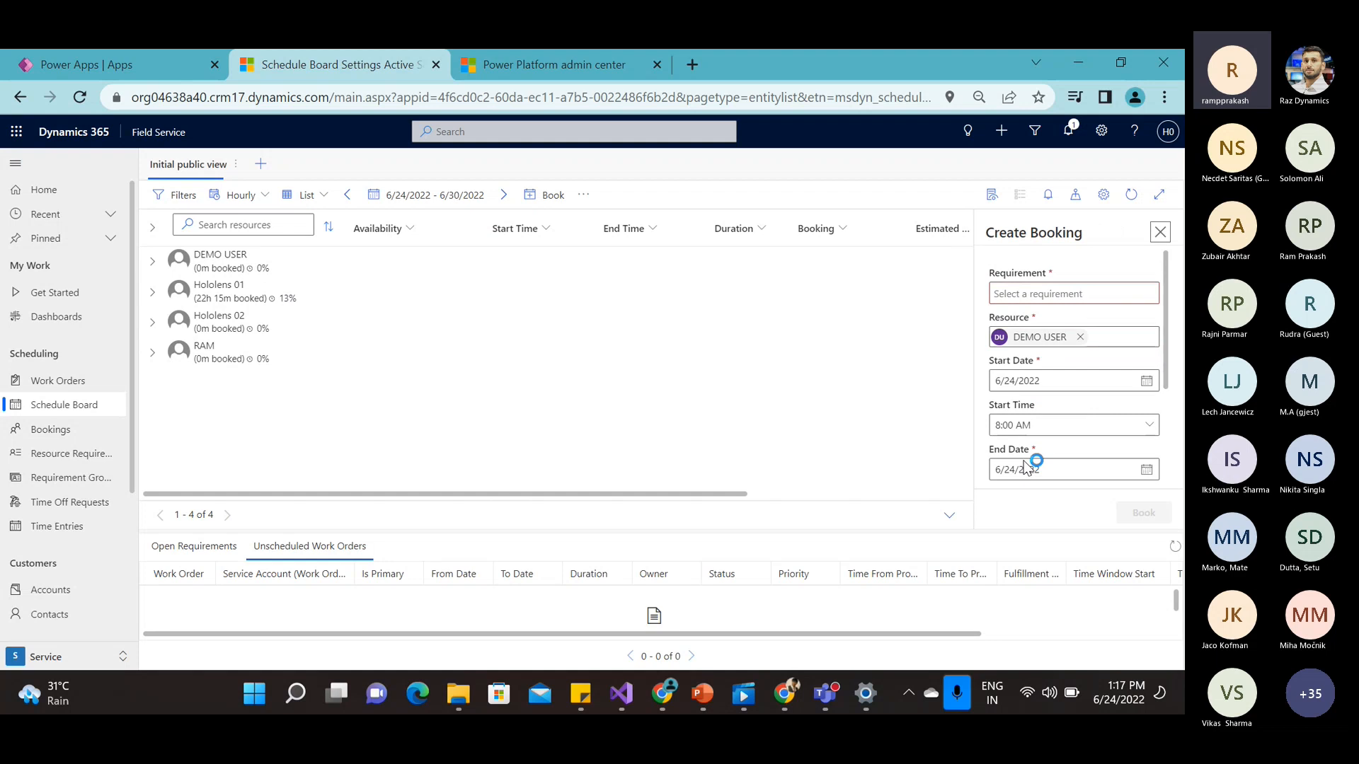
Step: Create a new work order with Machine AUD 1A as the service account and save it
click(31, 376)
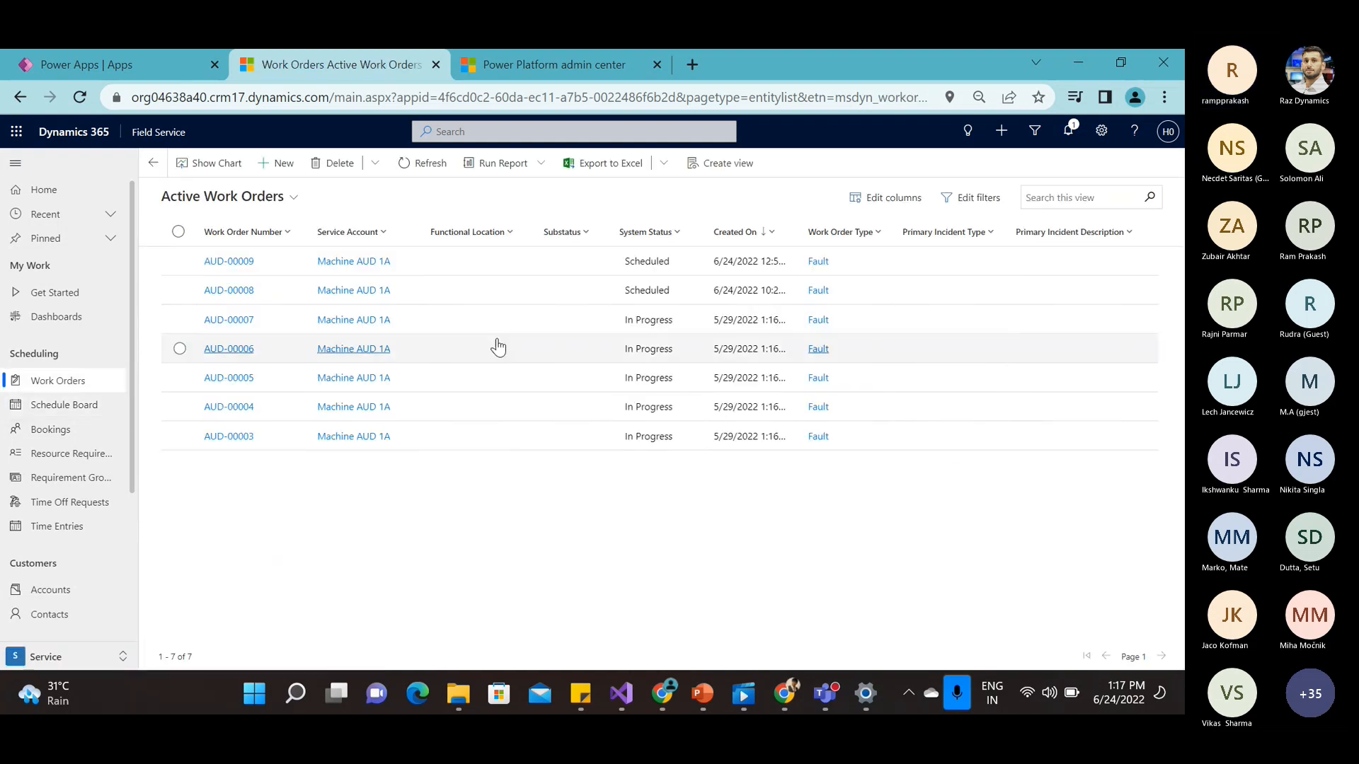
double_click(498, 297)
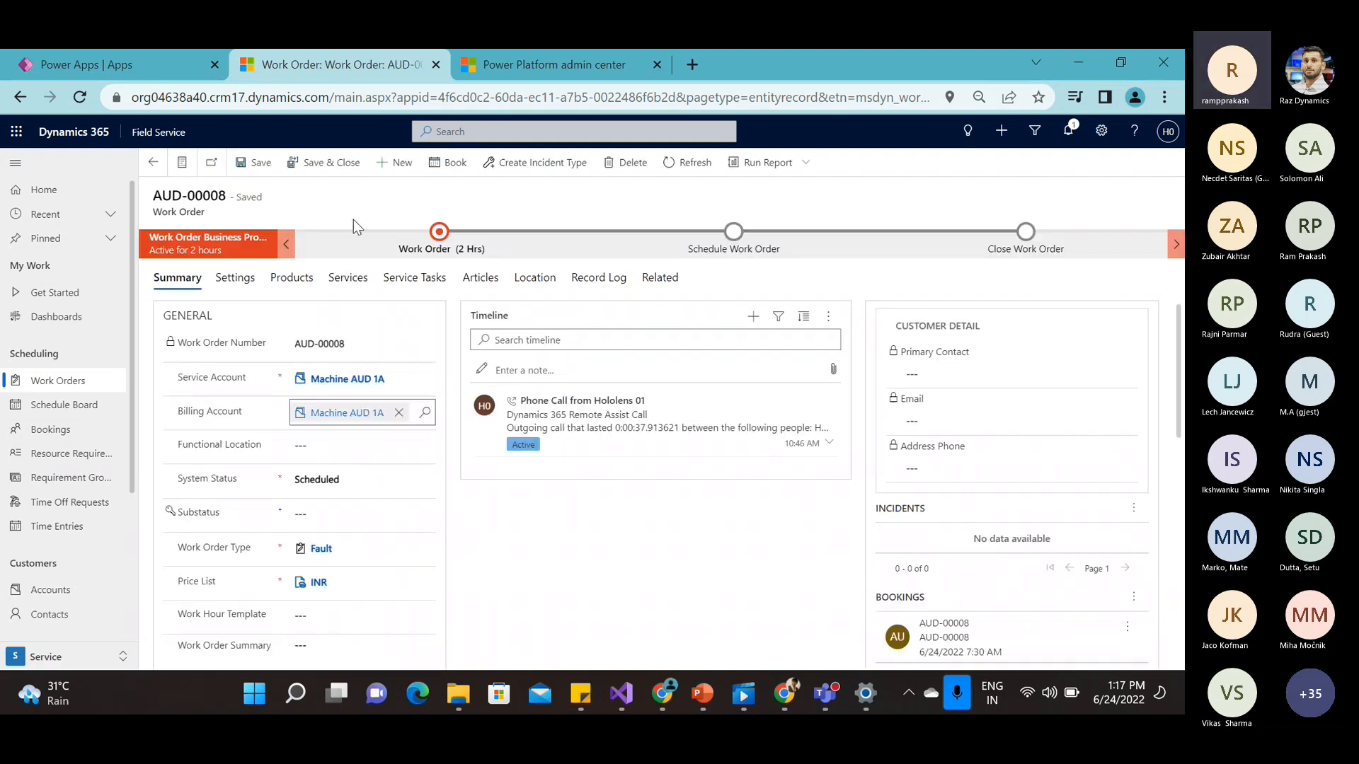
click(396, 162)
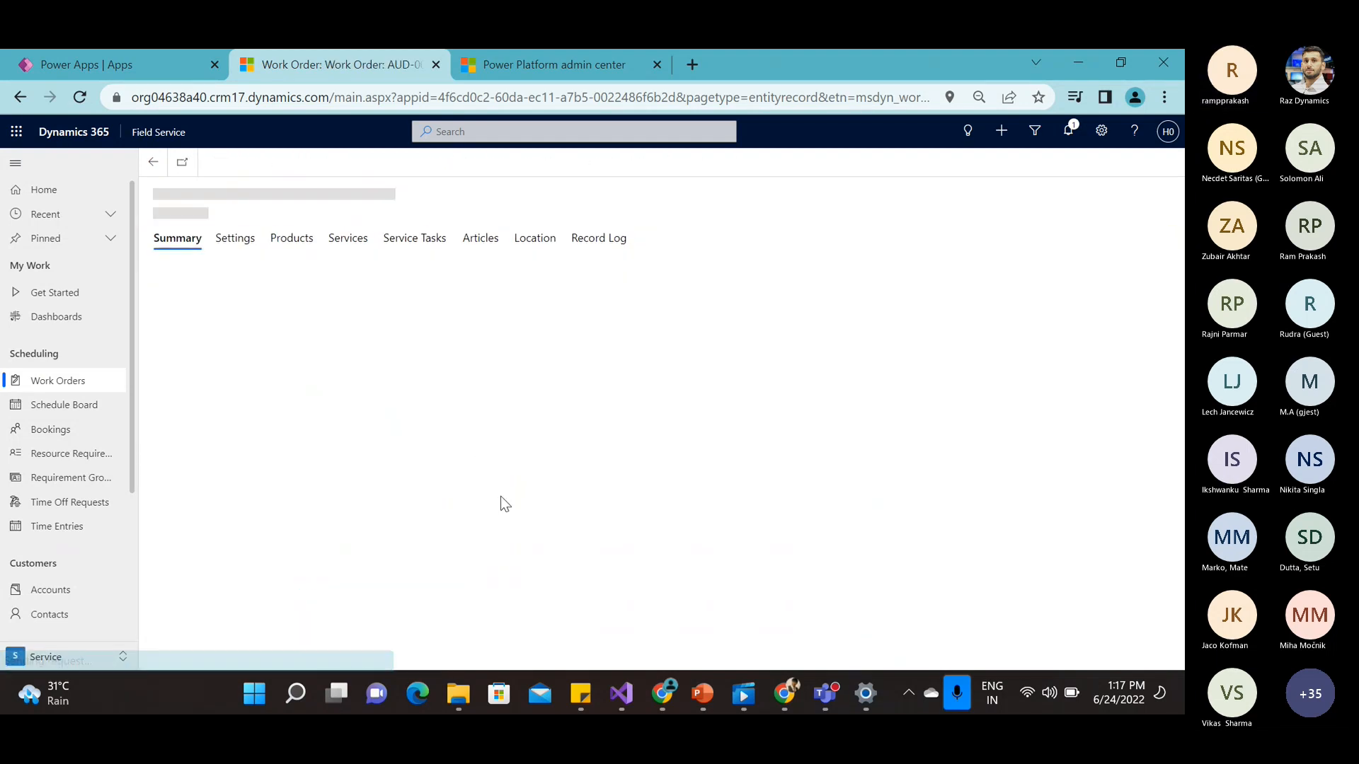
click(334, 364)
click(346, 407)
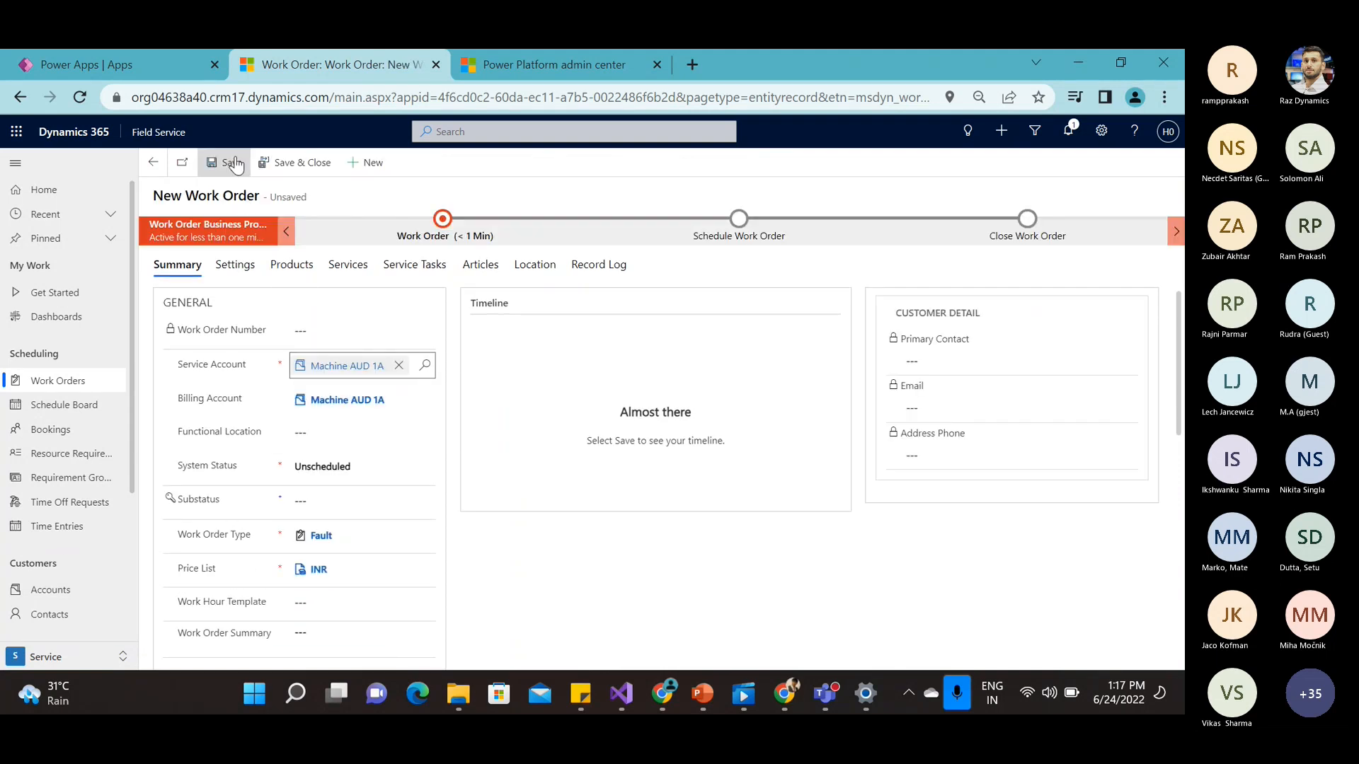
click(231, 163)
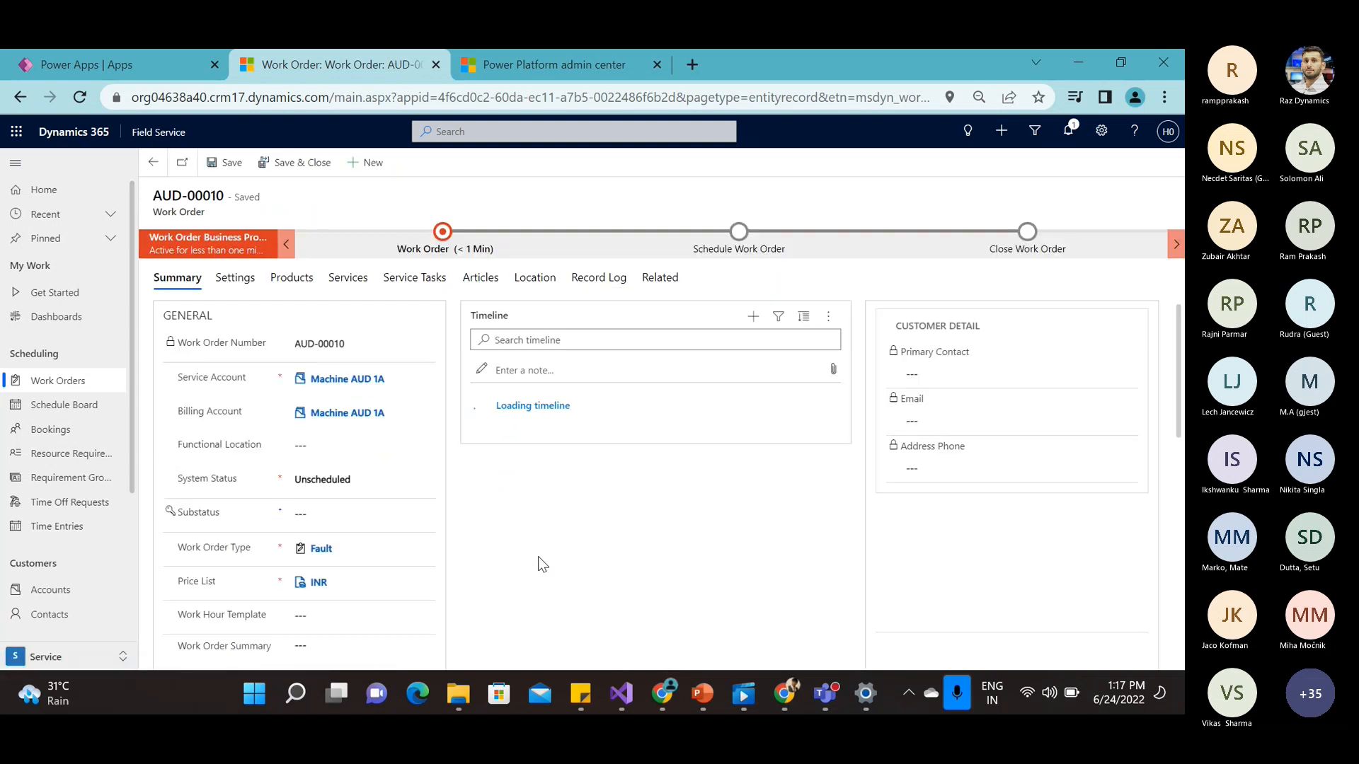
Step: Try to save the new work order with its system status set to In Progress
click(380, 489)
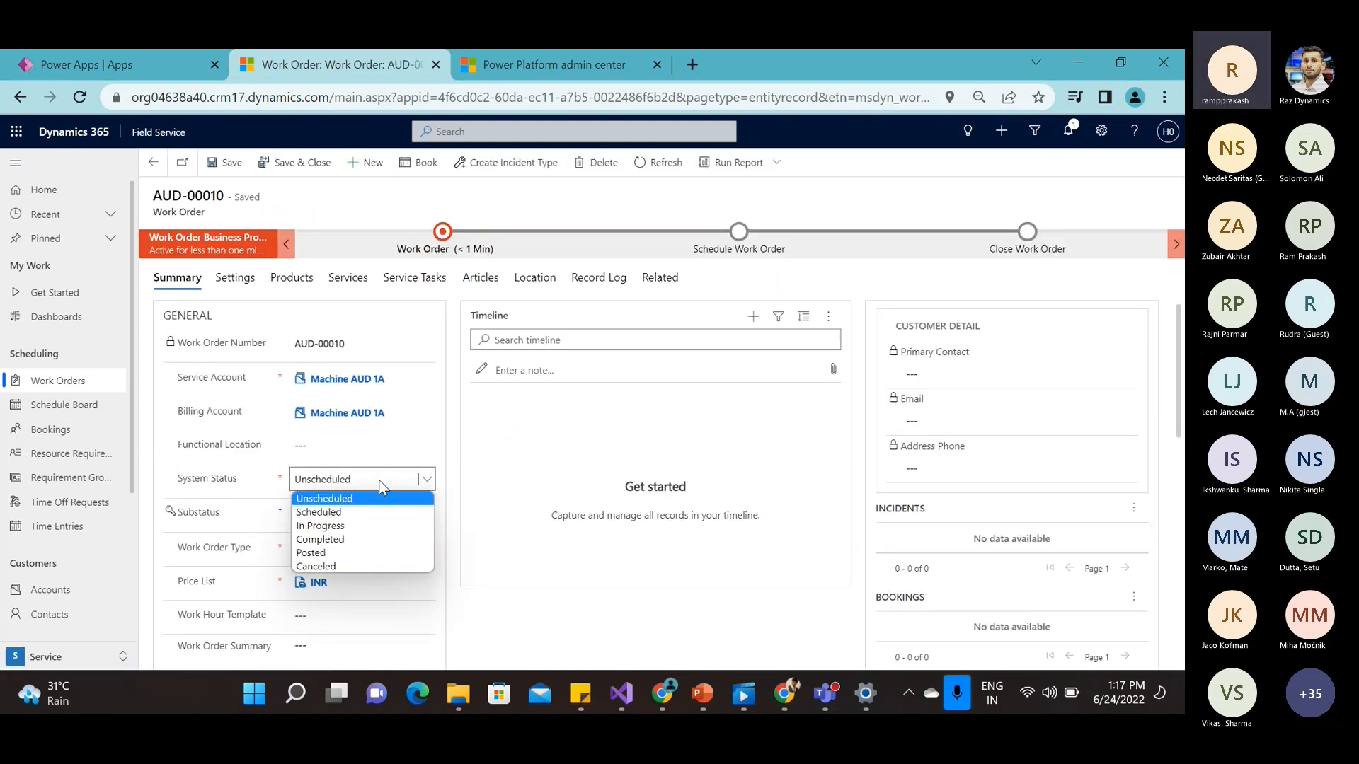
click(373, 521)
click(232, 163)
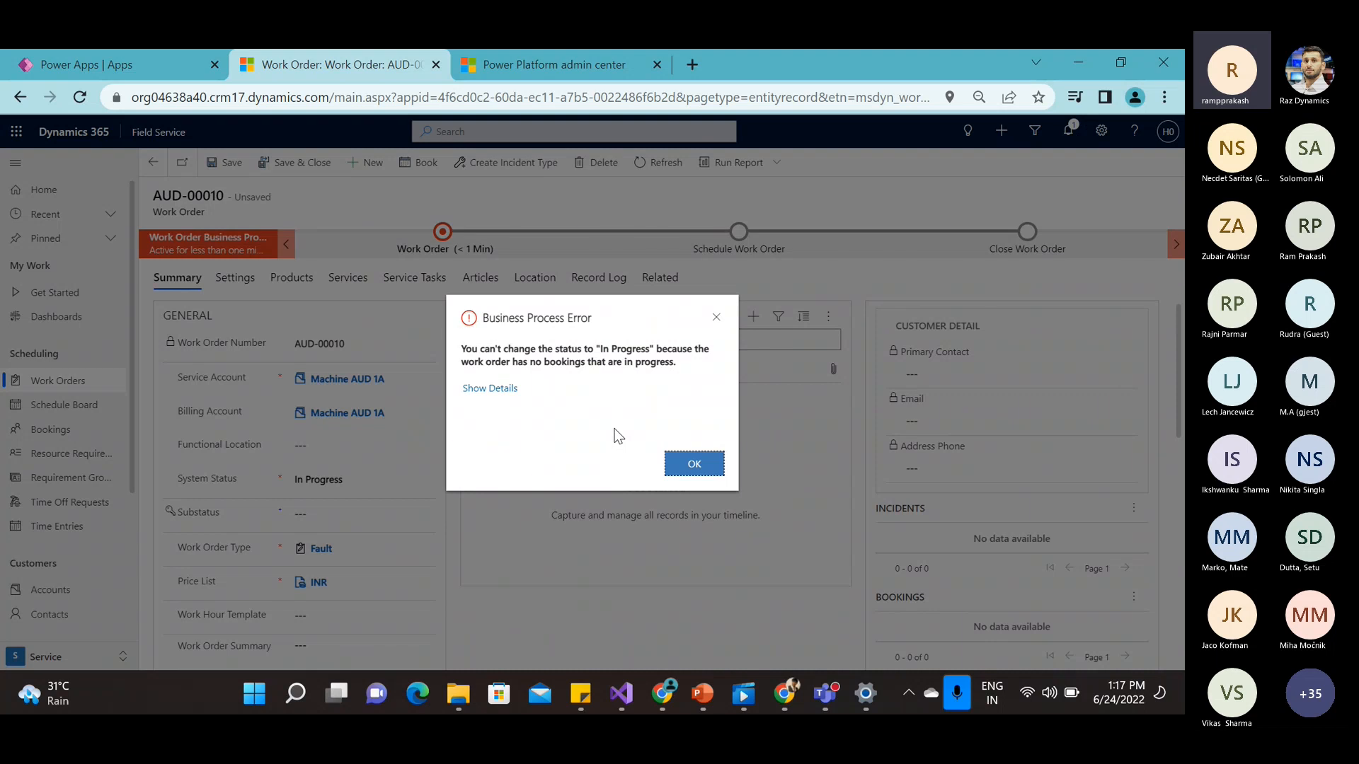
click(695, 462)
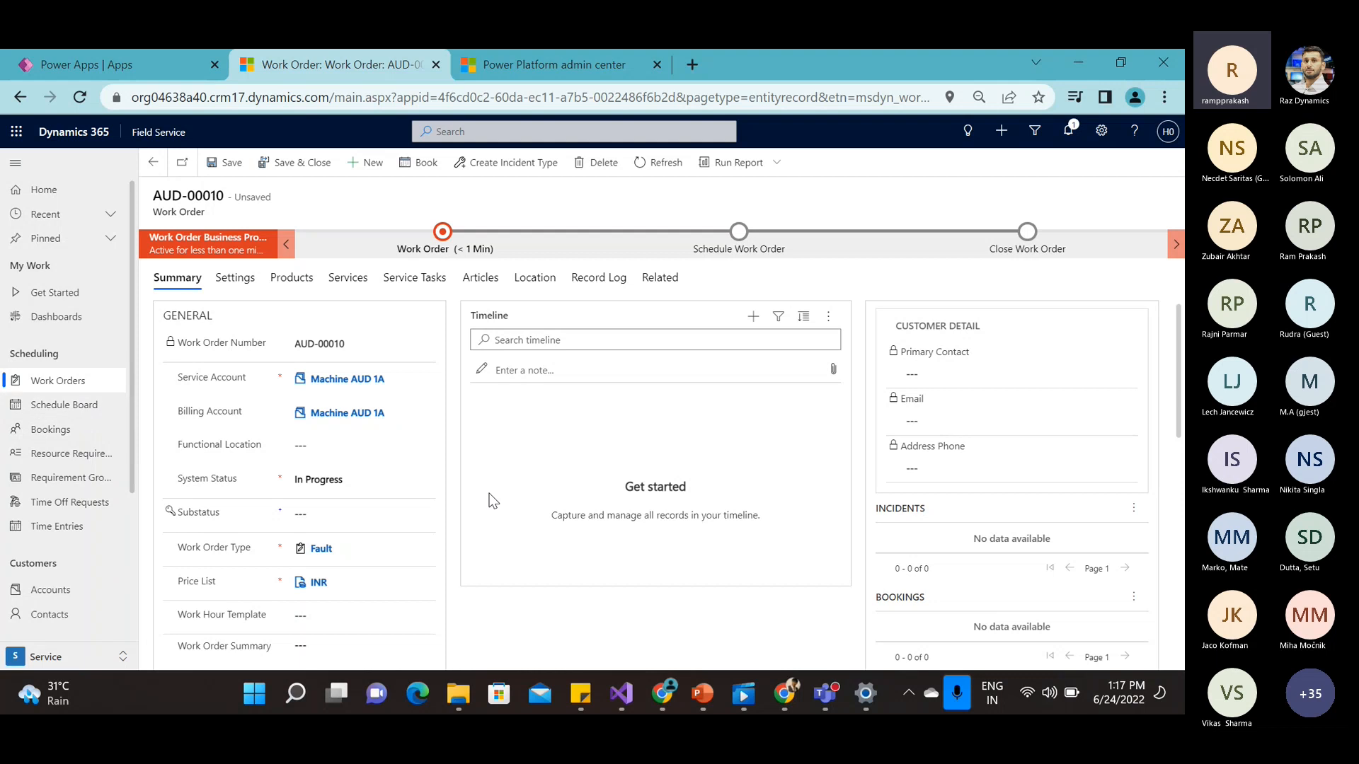
Step: Keep the work order open without reloading the page and set its system status back to Unscheduled
key(F5)
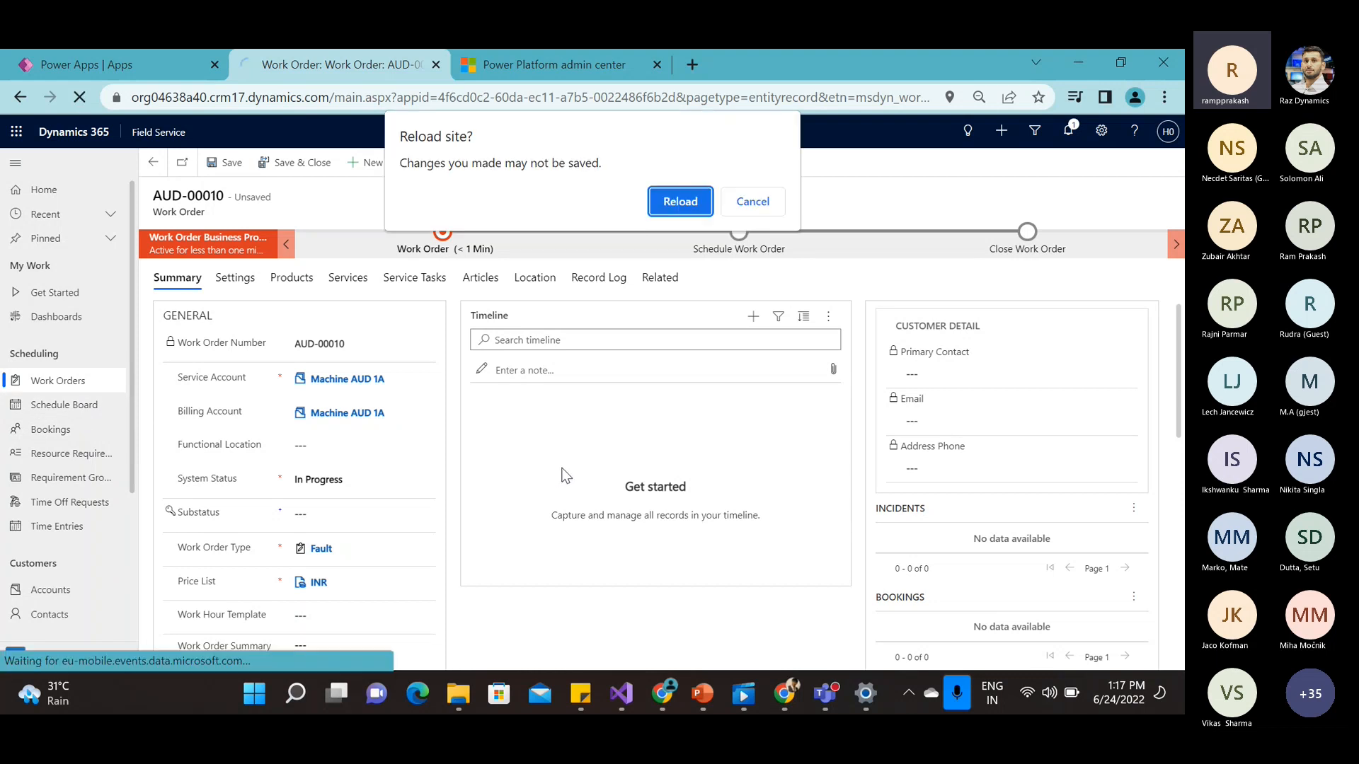
click(733, 206)
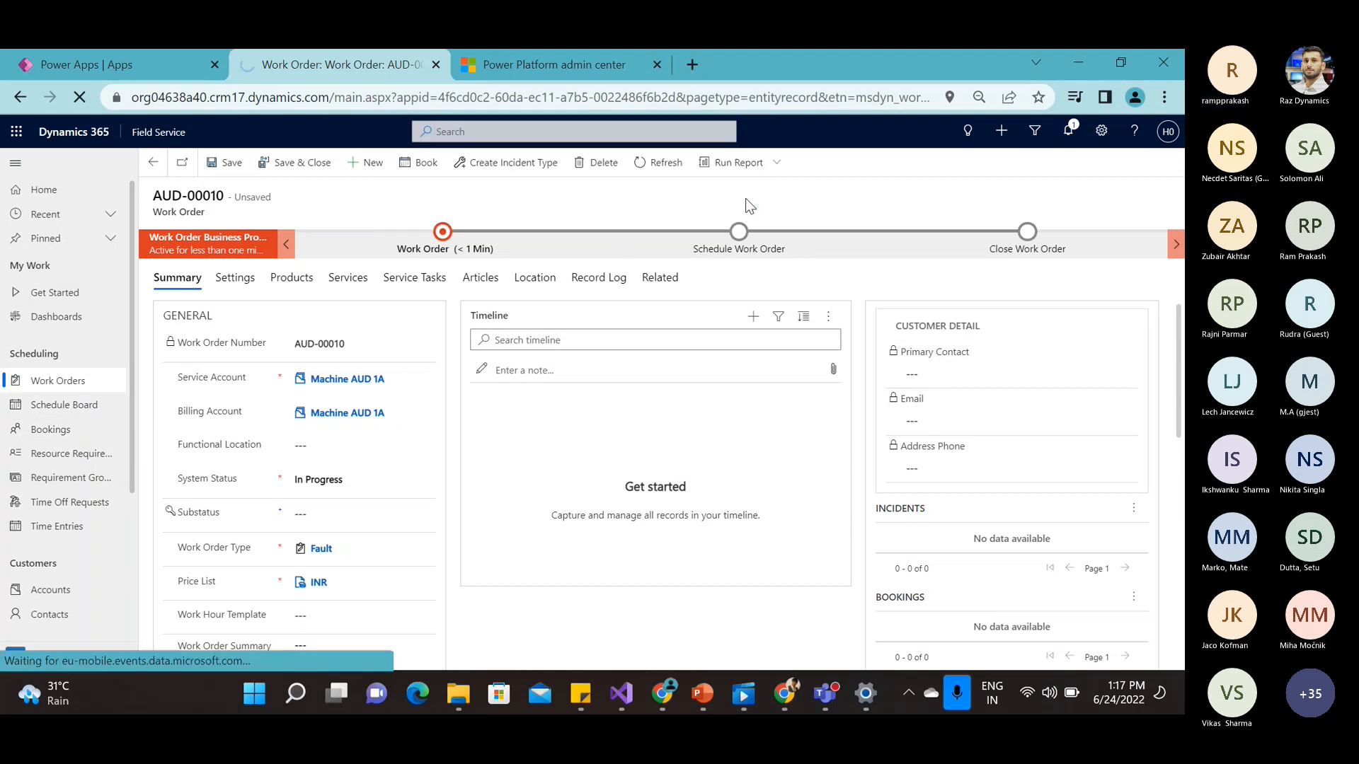
click(345, 483)
click(340, 499)
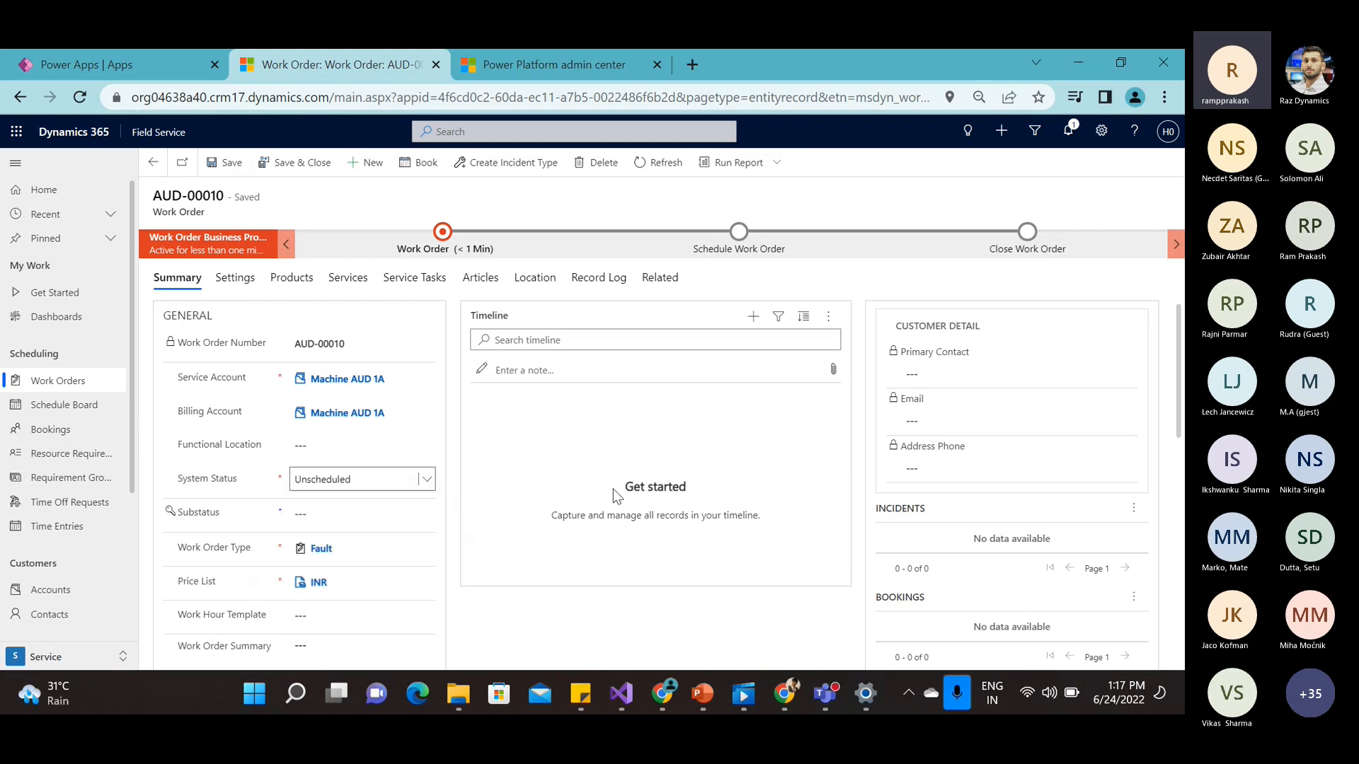
Step: On the schedule board, start a booking for the unscheduled Machine AUD 1A work order and choose the last listed resource
click(84, 409)
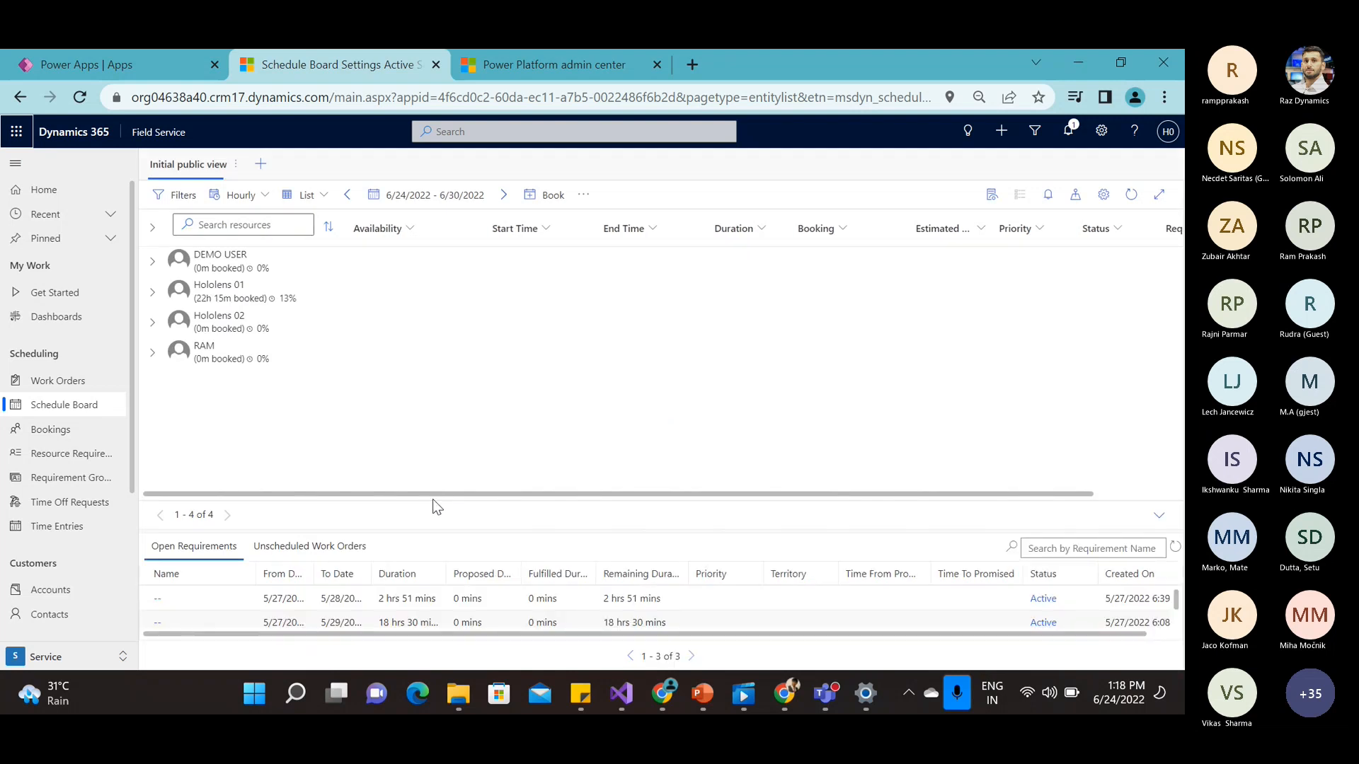
click(339, 558)
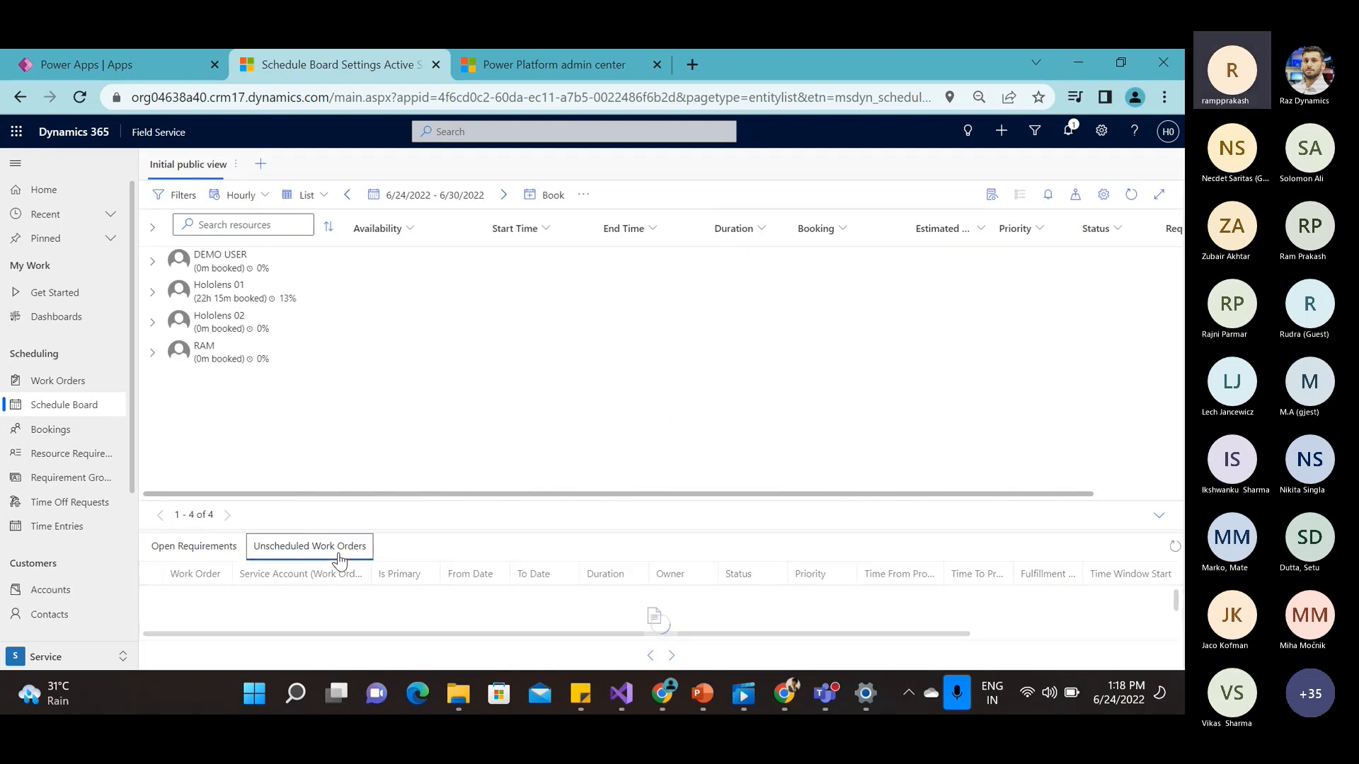
click(417, 601)
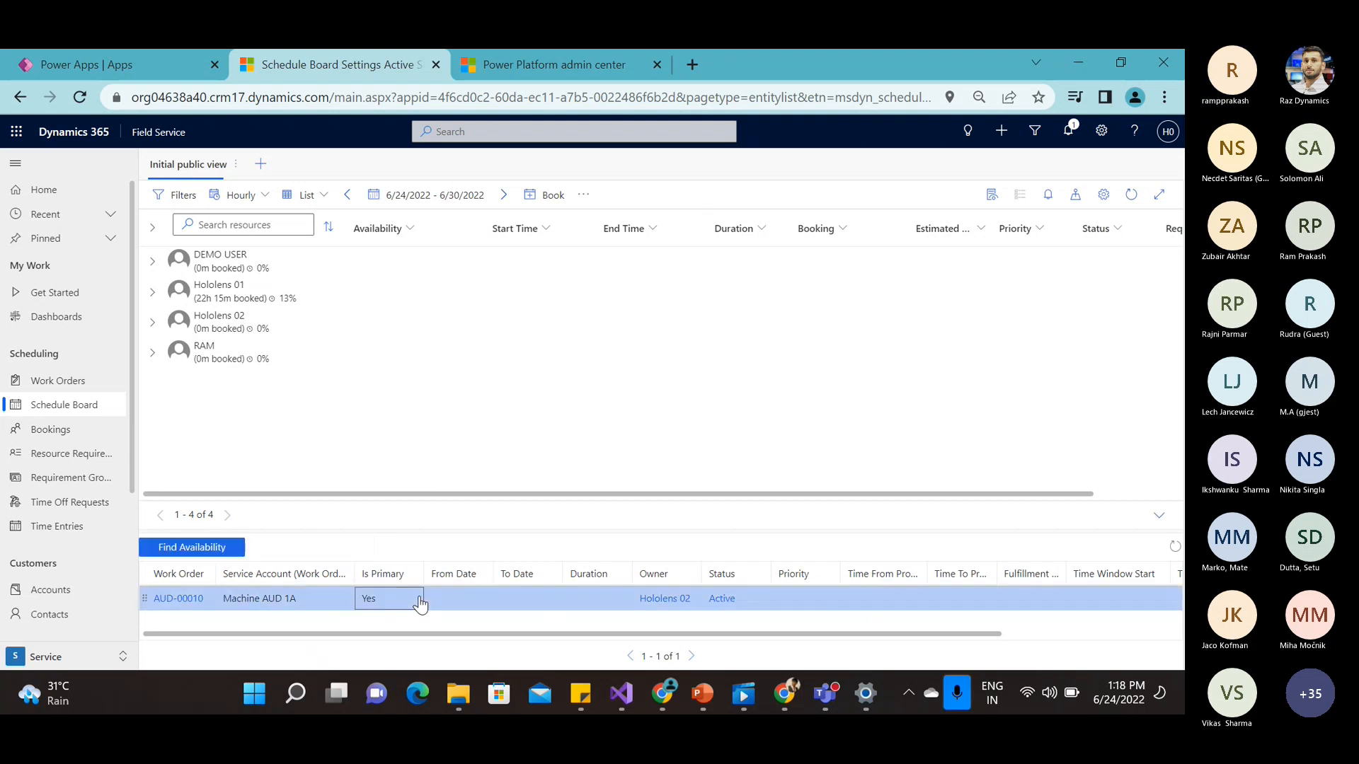
click(542, 194)
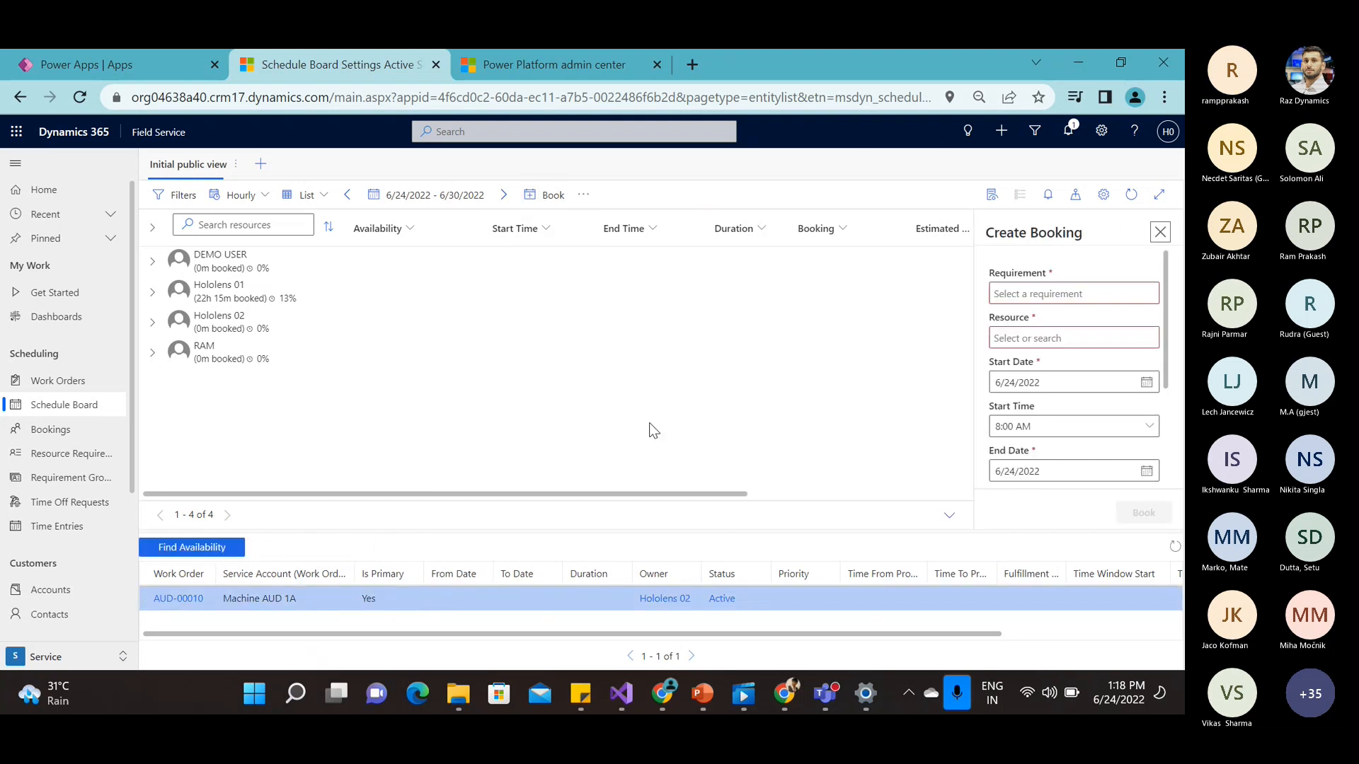
click(1134, 338)
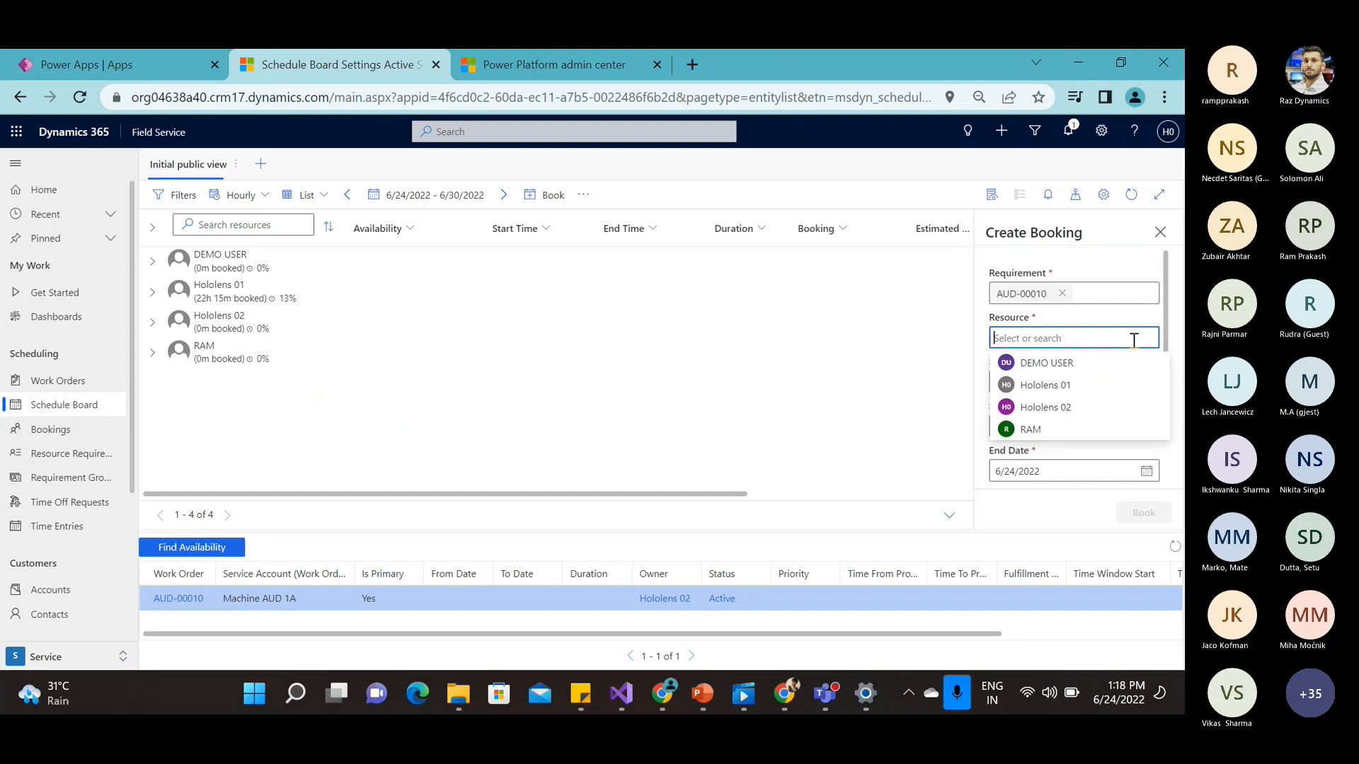
click(1065, 429)
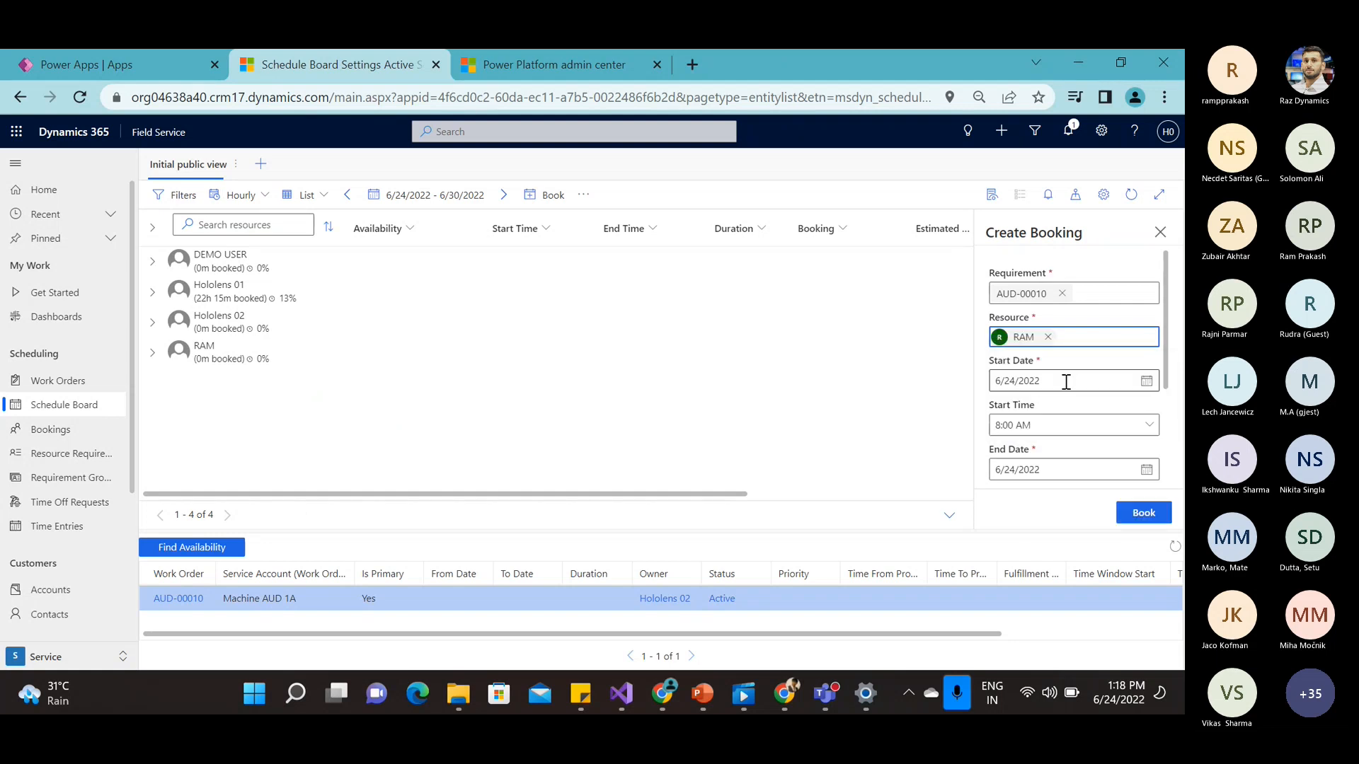
Step: Set the booking's end time to 8:15 AM, keep the booking status Scheduled and create the booking
scroll(1064, 413, down, 1)
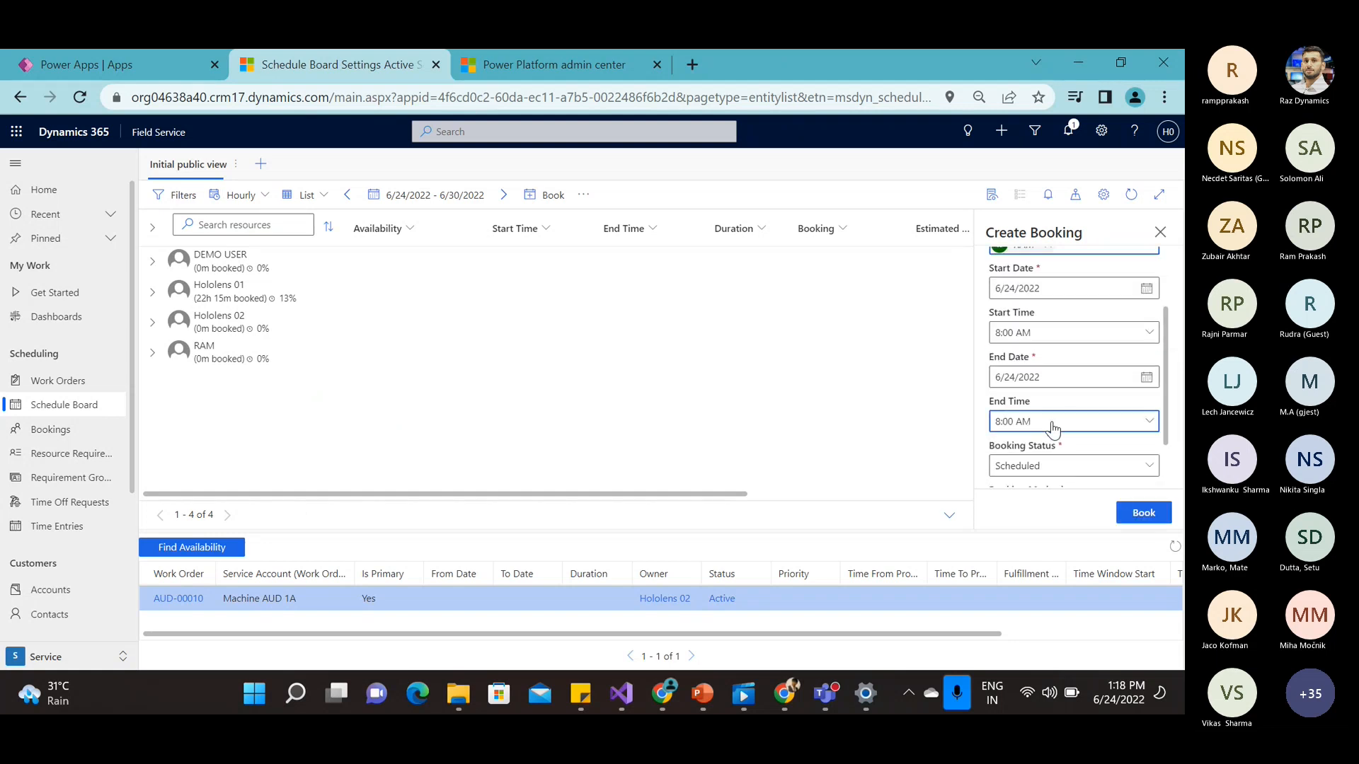
click(1053, 425)
click(944, 434)
scroll(1076, 432, down, 1)
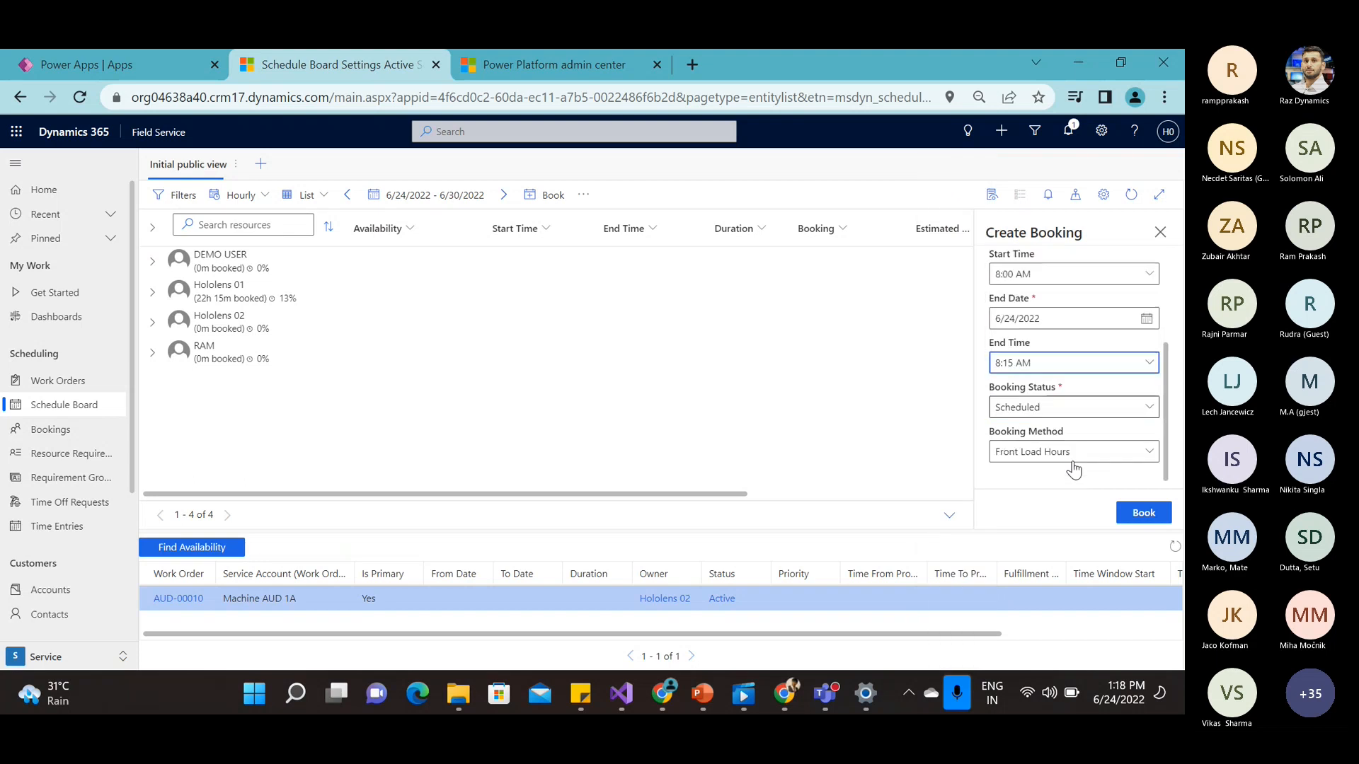
click(1072, 404)
click(1062, 426)
click(1124, 522)
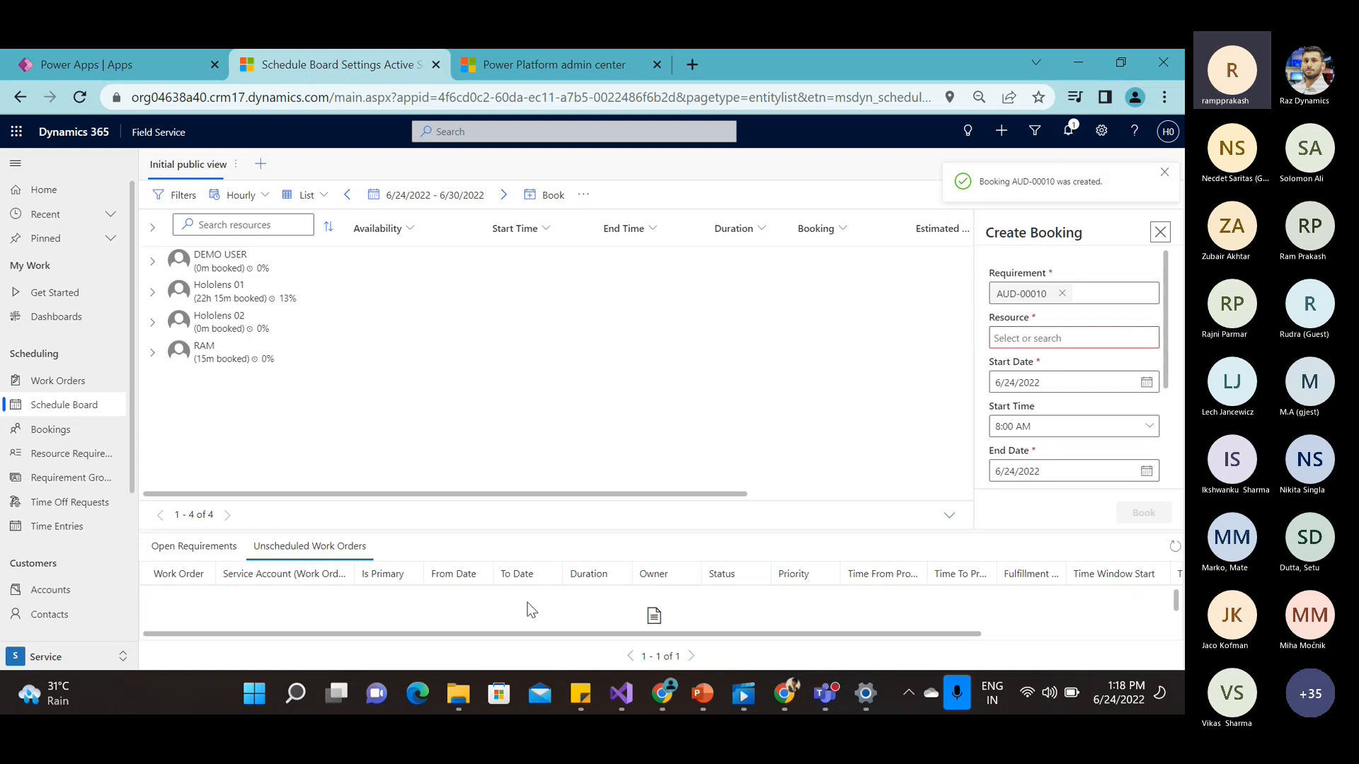
Step: Reopen the newly booked work order and try to save it with its system status set to In Progress
click(58, 380)
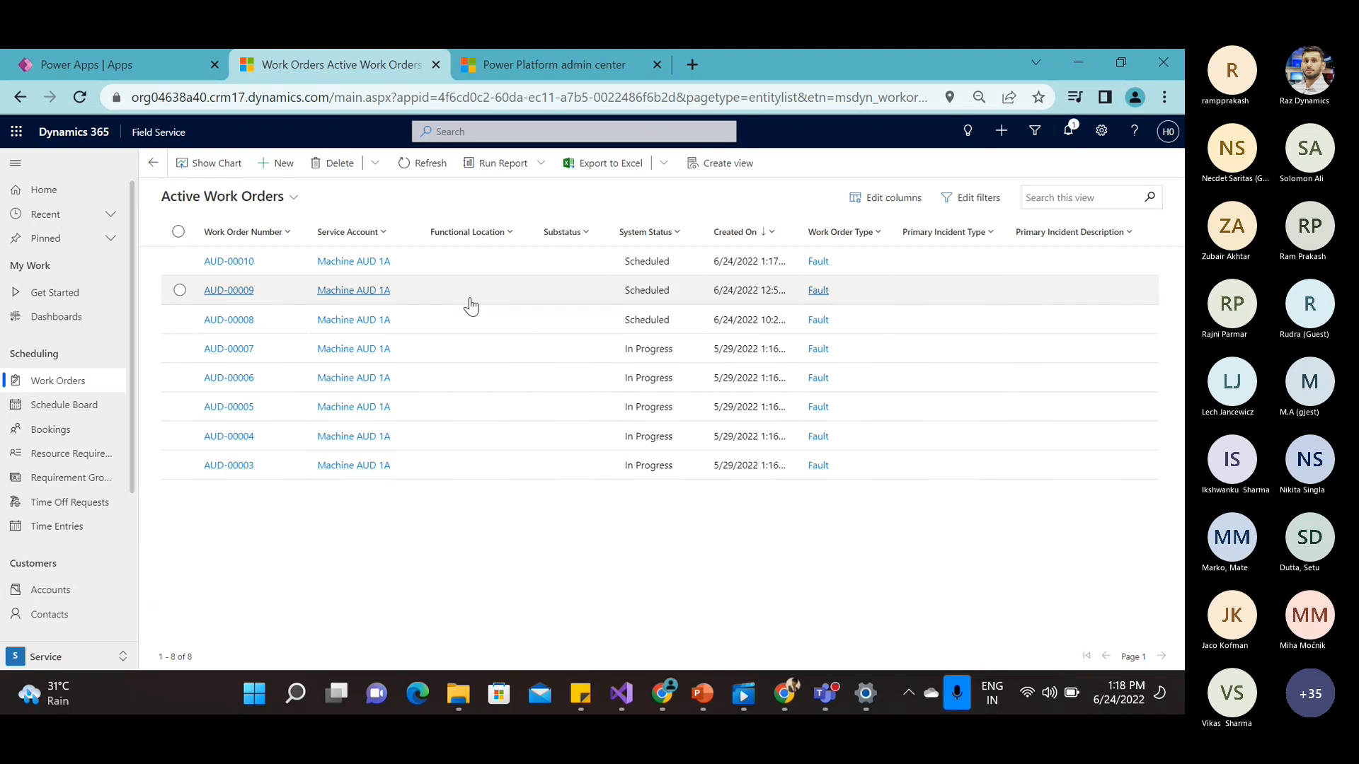
double_click(471, 261)
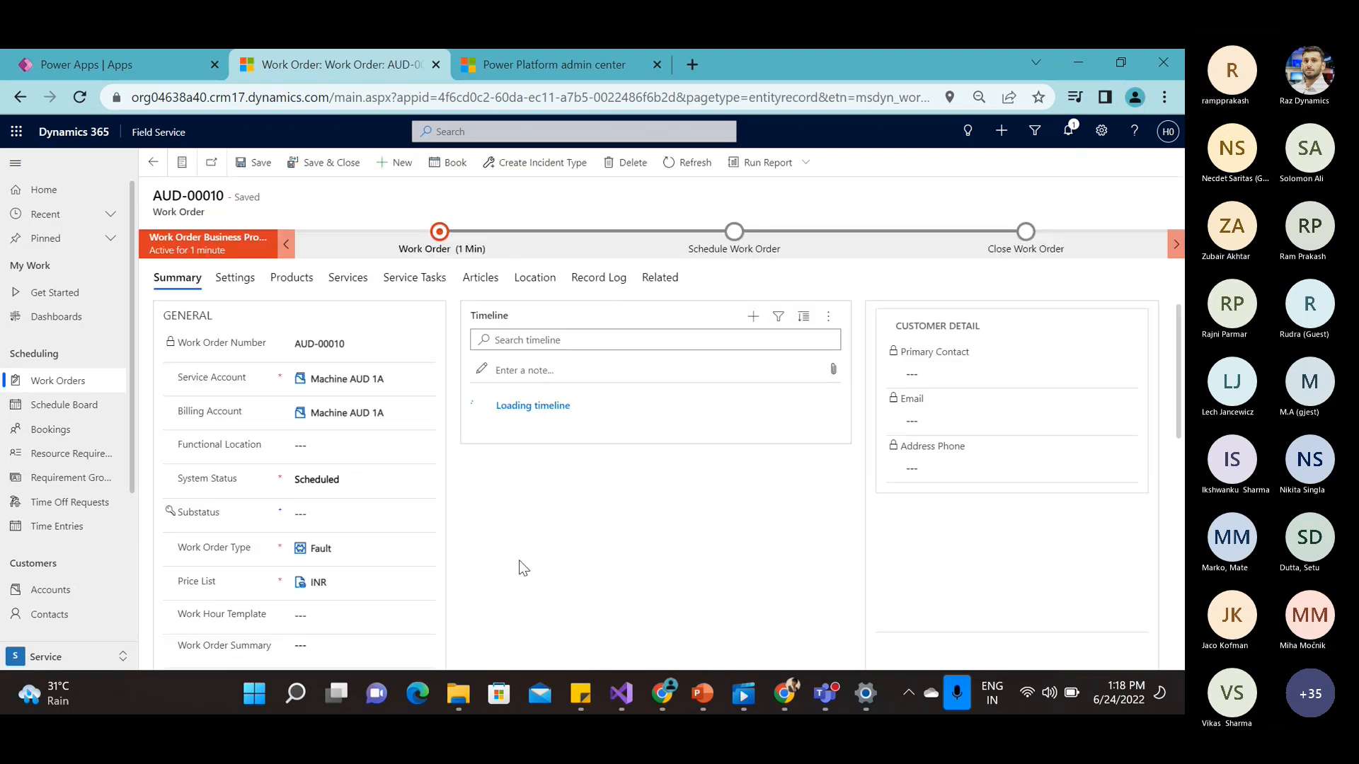
click(336, 485)
click(336, 506)
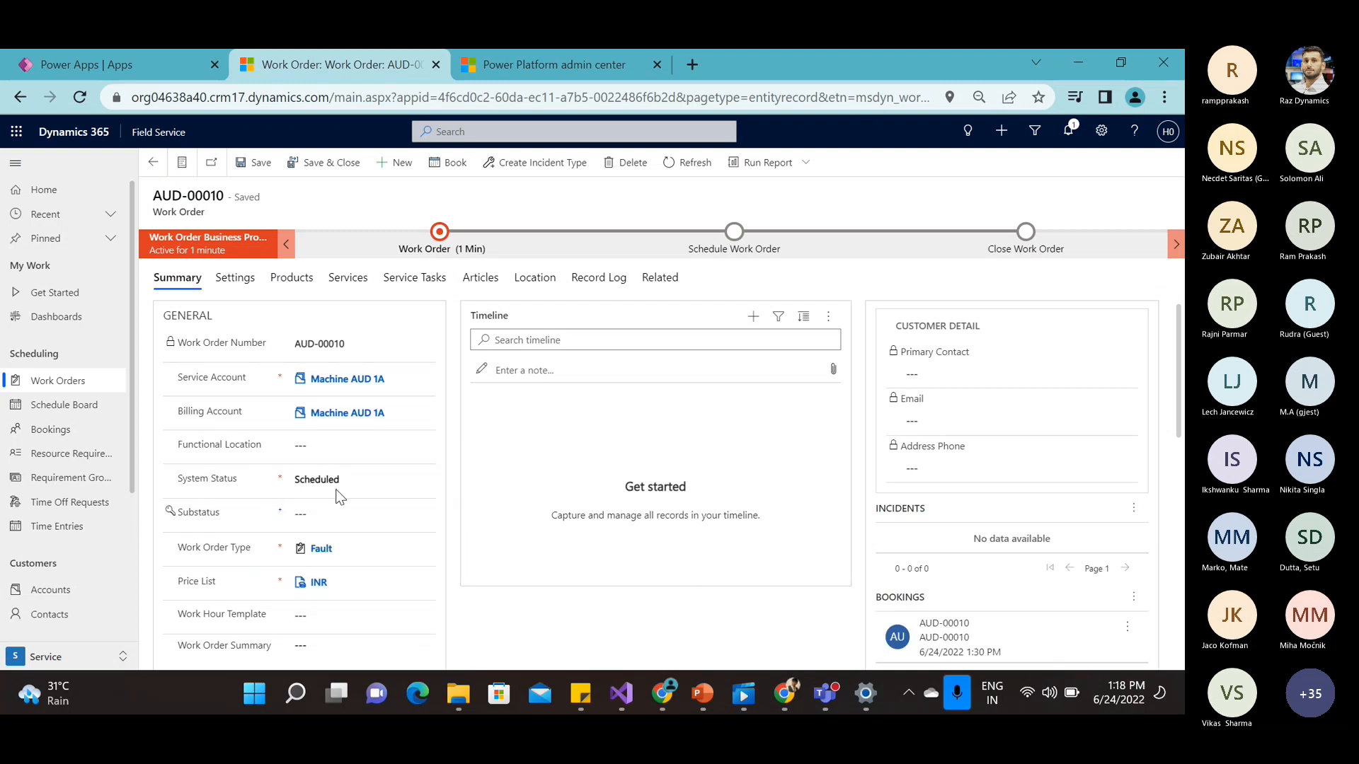
click(336, 483)
click(339, 528)
click(254, 162)
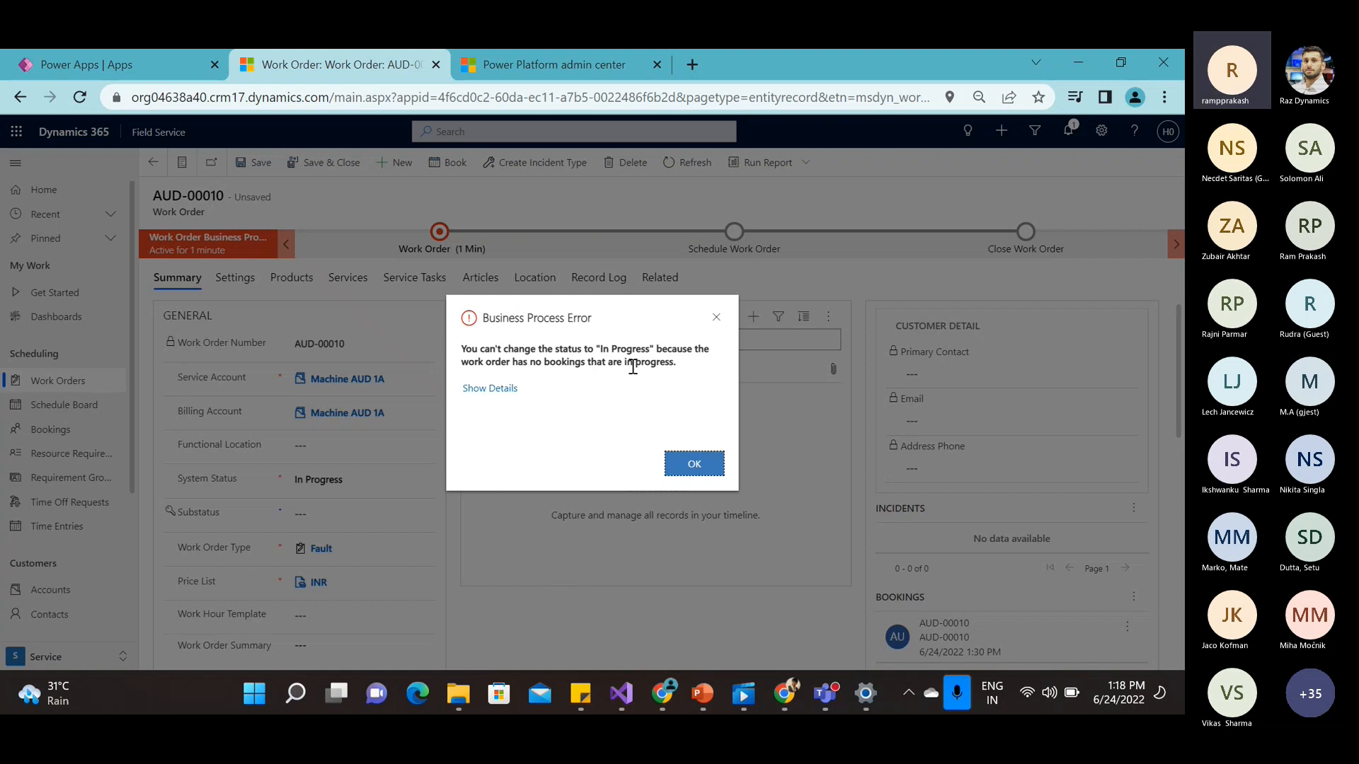
click(695, 464)
Step: Leave the work order without keeping its changes and set the status of its 15-minute booking from 6/24/2022 1:30 PM to In Progress
click(85, 428)
click(662, 464)
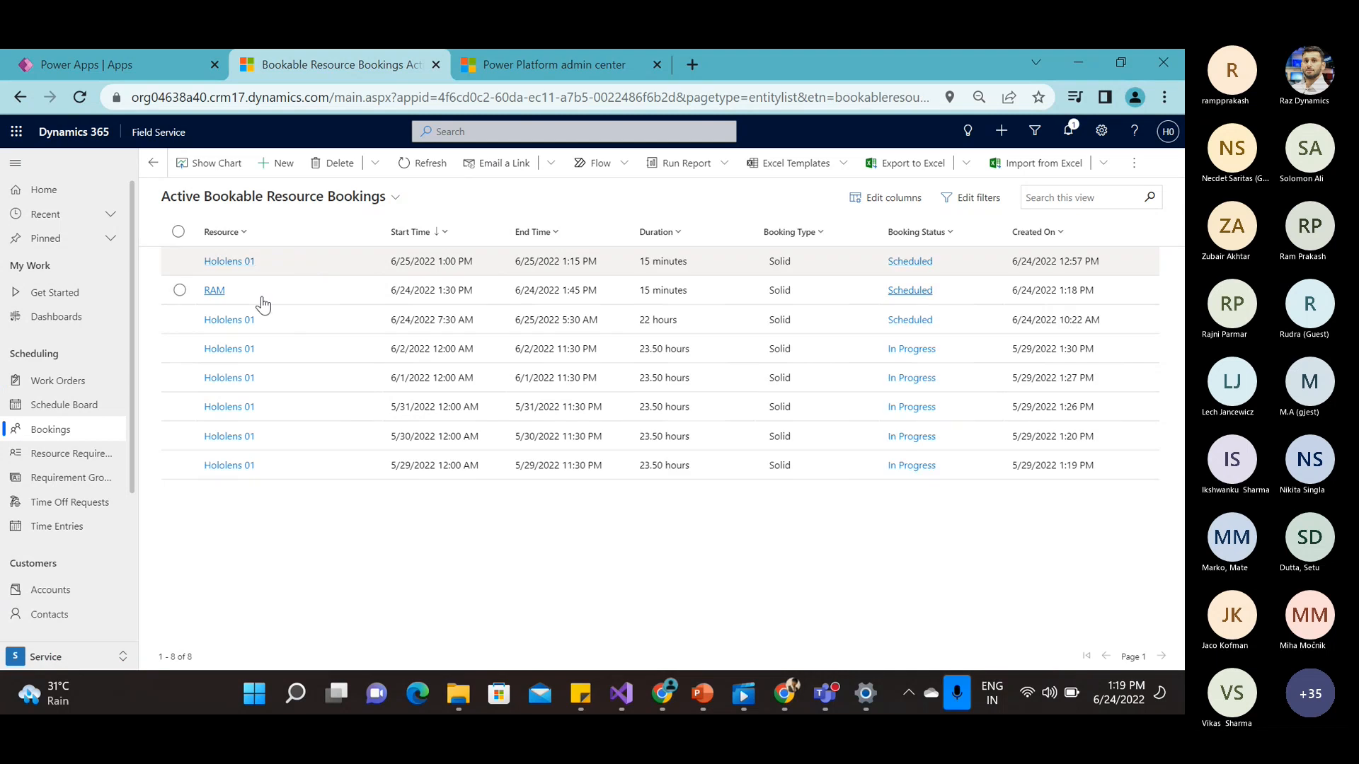
click(260, 303)
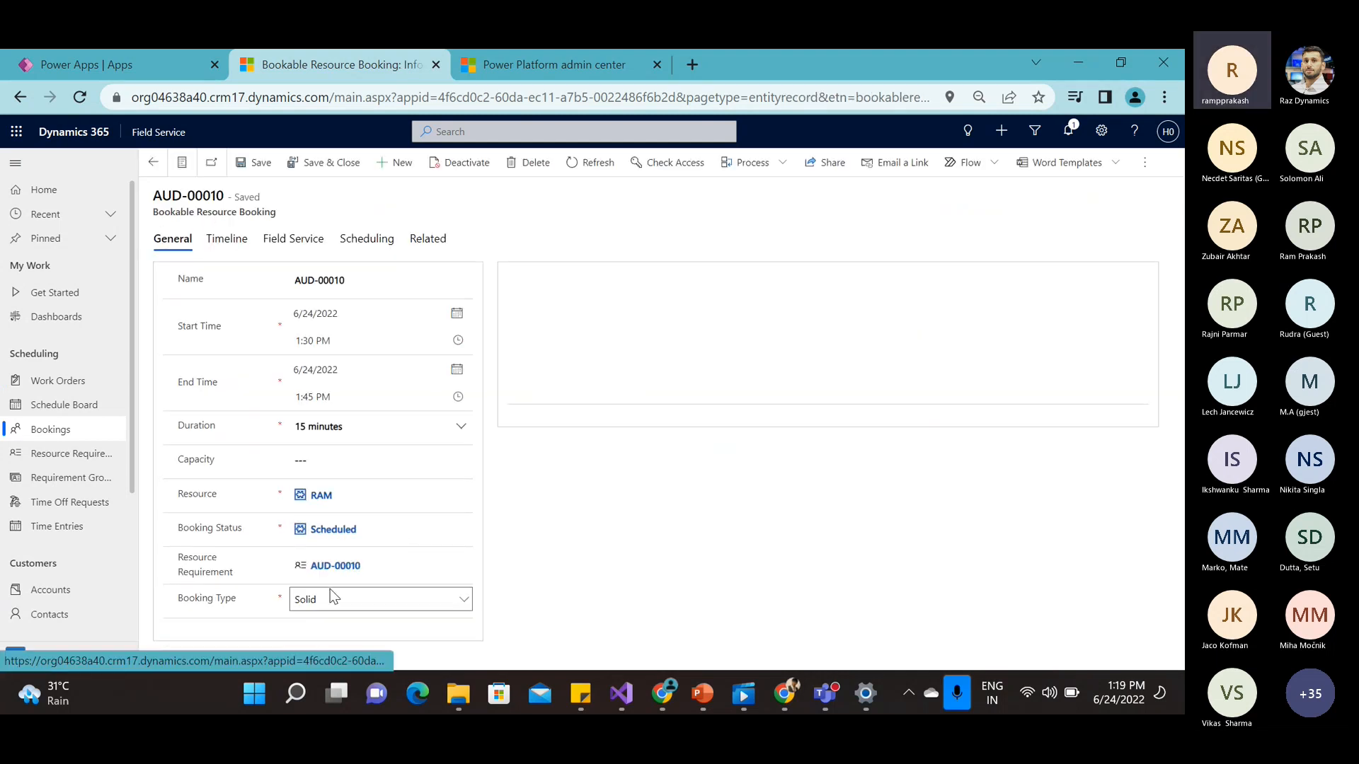
click(365, 529)
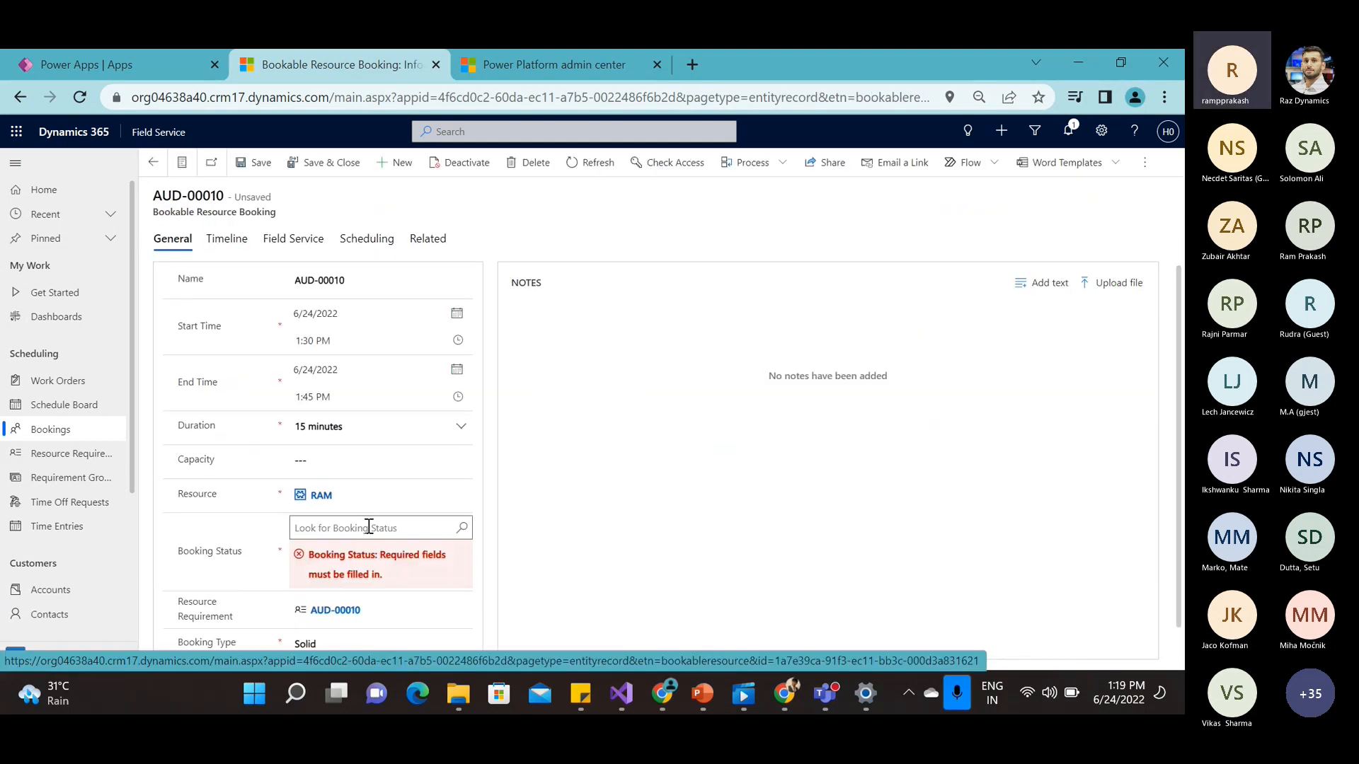
click(370, 528)
click(462, 528)
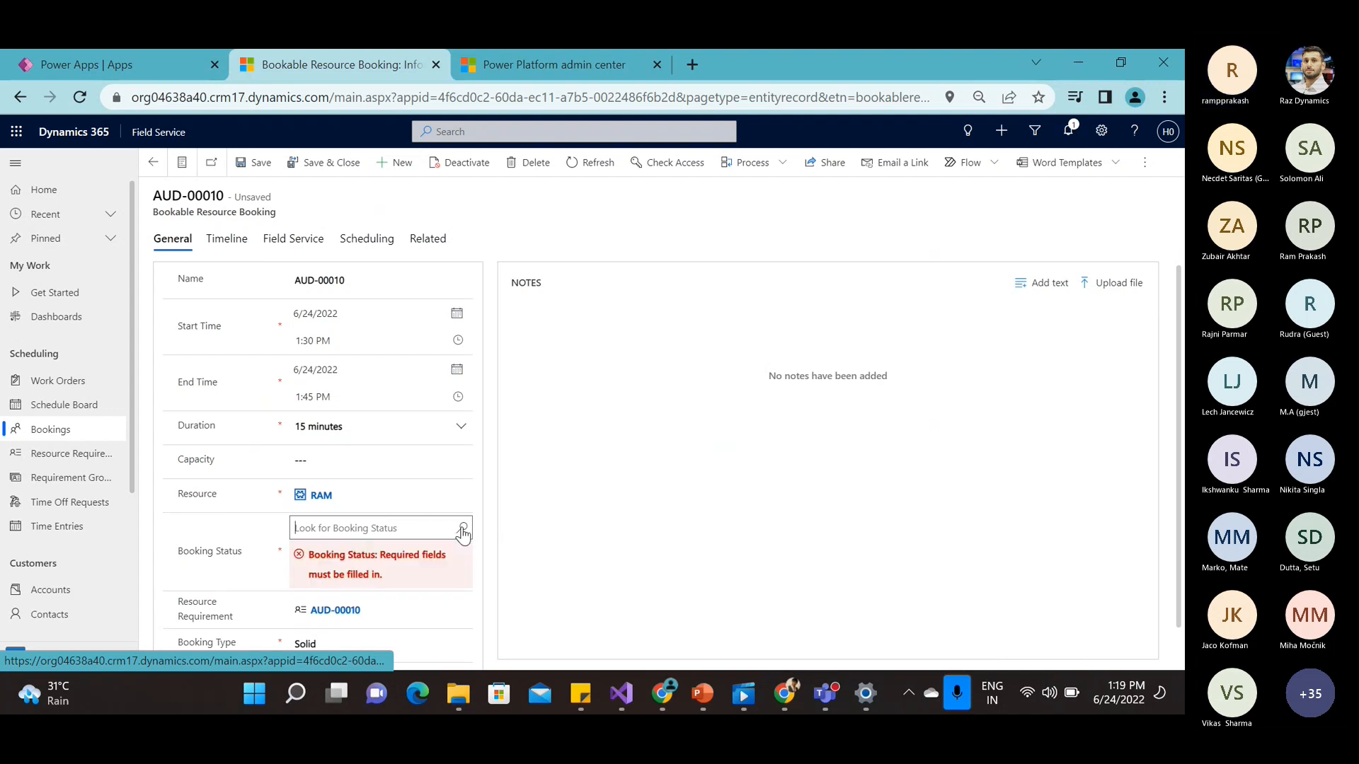
click(344, 439)
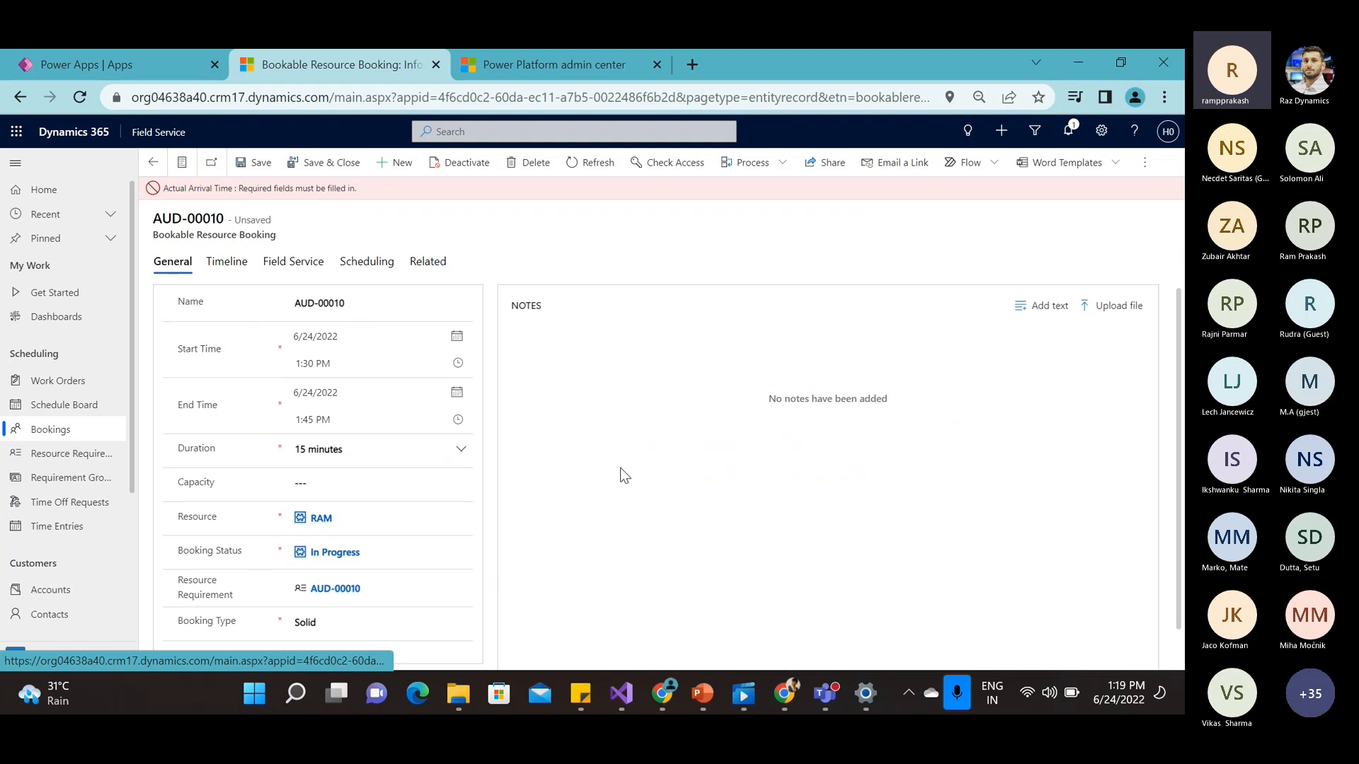
Step: Set the booking's actual arrival time to 6/24/2022 1:30 PM, matching the estimated arrival time, and save the booking
click(225, 262)
click(289, 263)
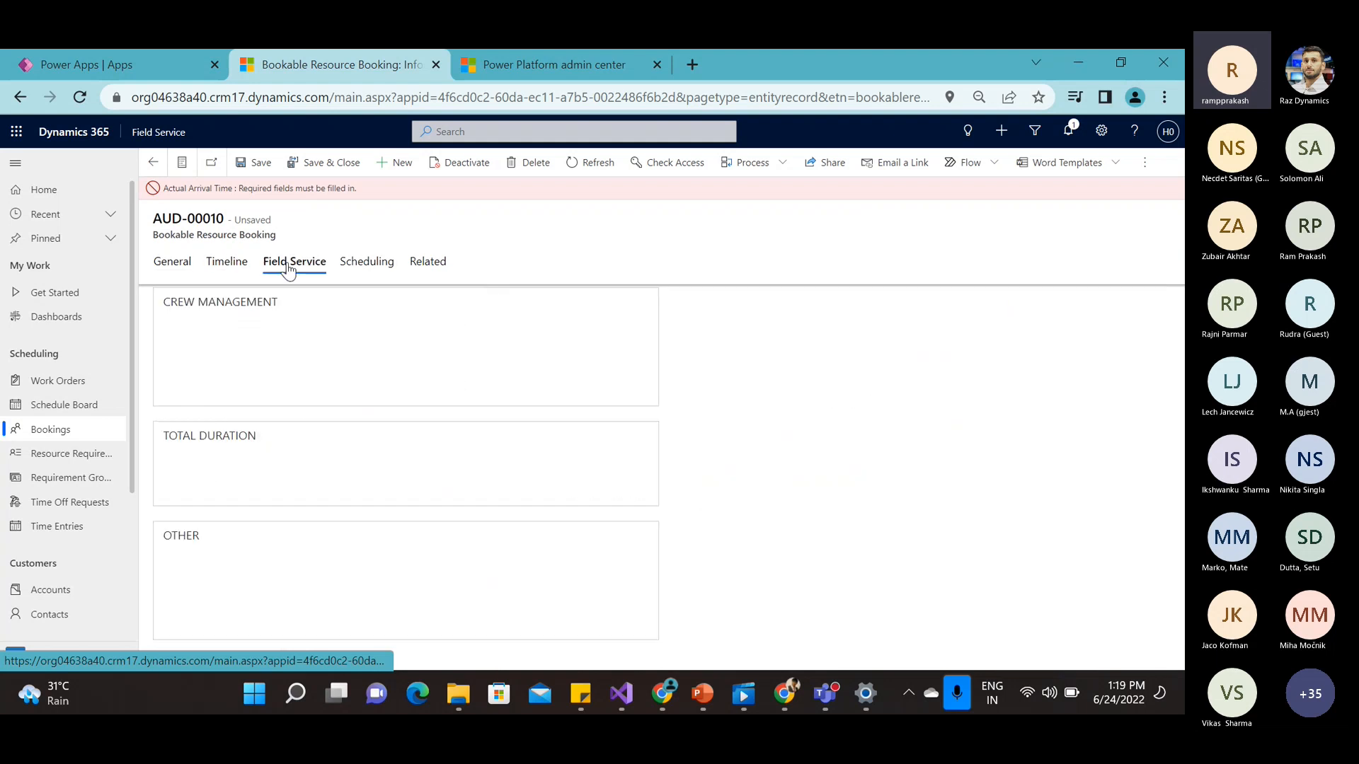
click(364, 263)
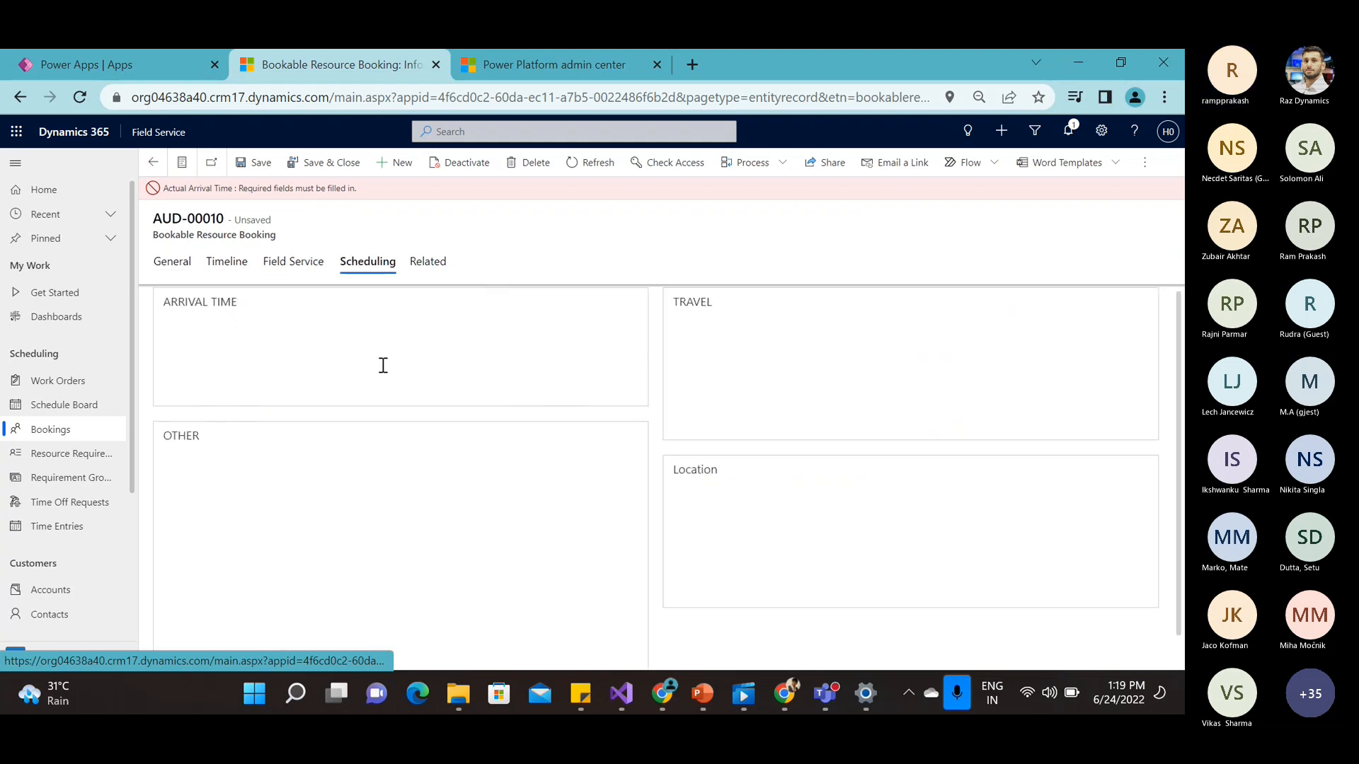
click(383, 369)
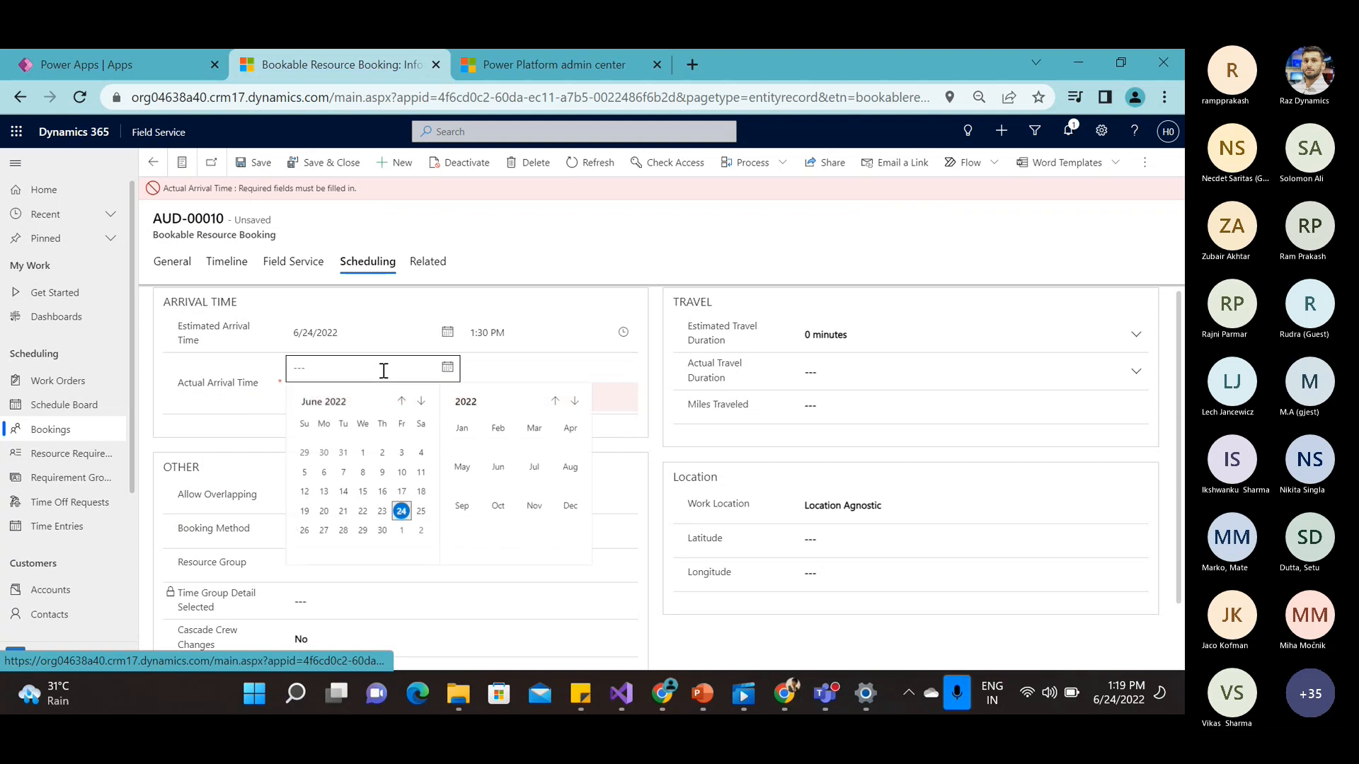
click(401, 511)
click(524, 367)
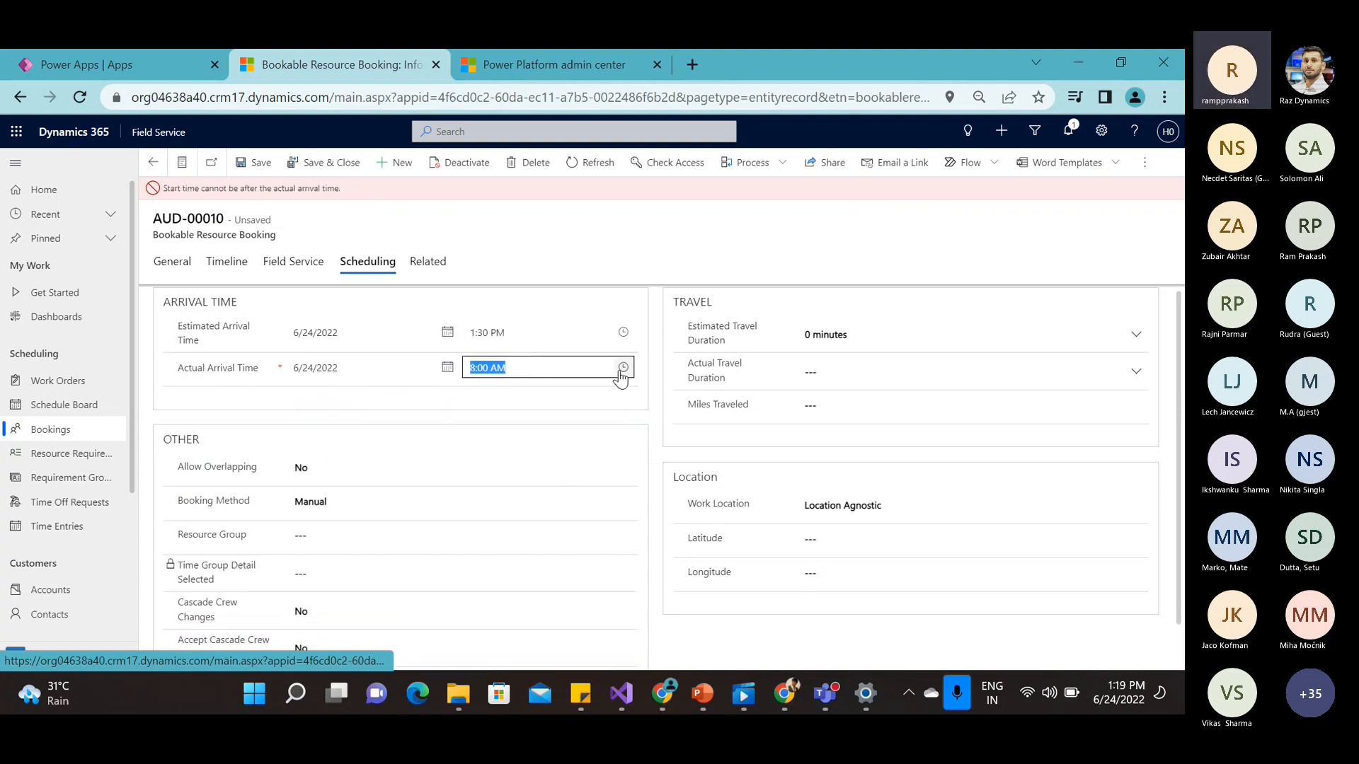
click(520, 341)
key(ctrl+c)
click(521, 367)
key(ctrl+v)
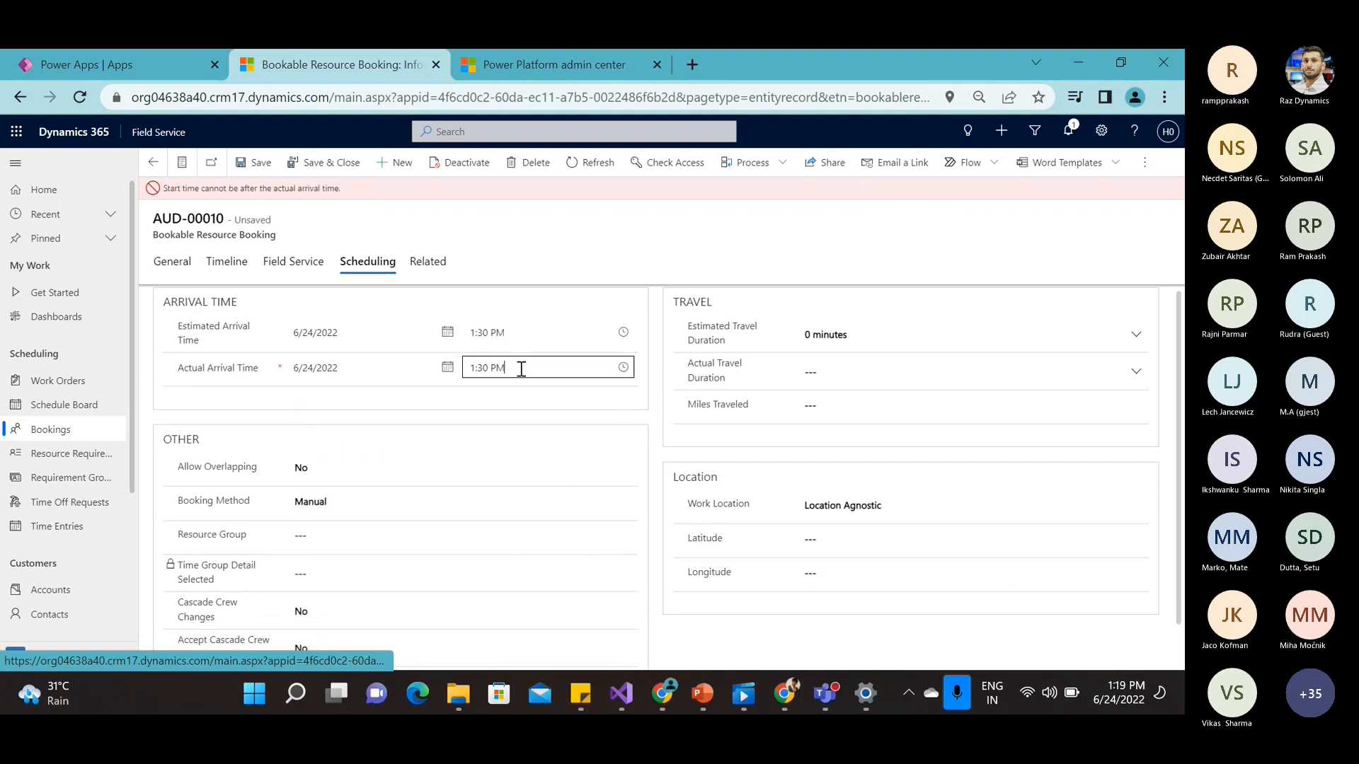
click(265, 165)
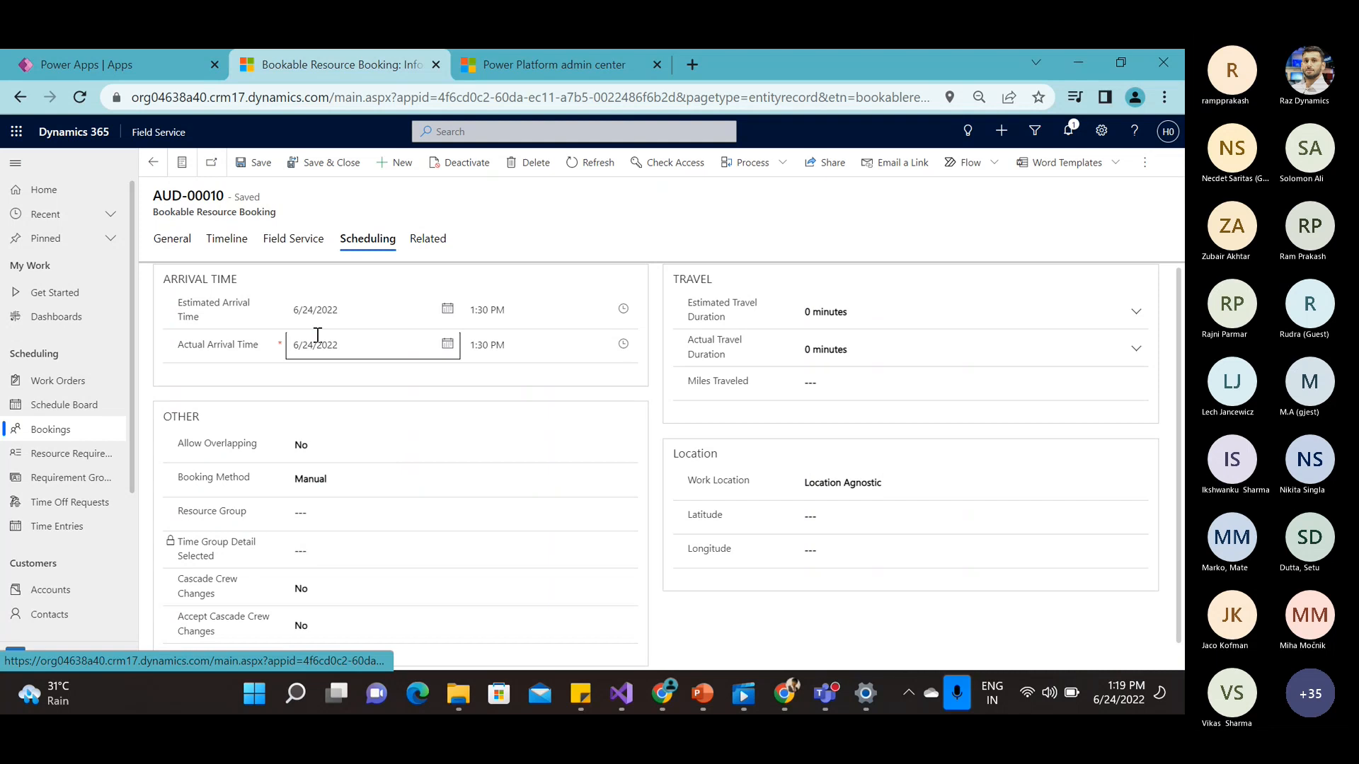
Step: Check the booking's status, reopen the related work order and examine its system status and the rest of its summary
click(175, 239)
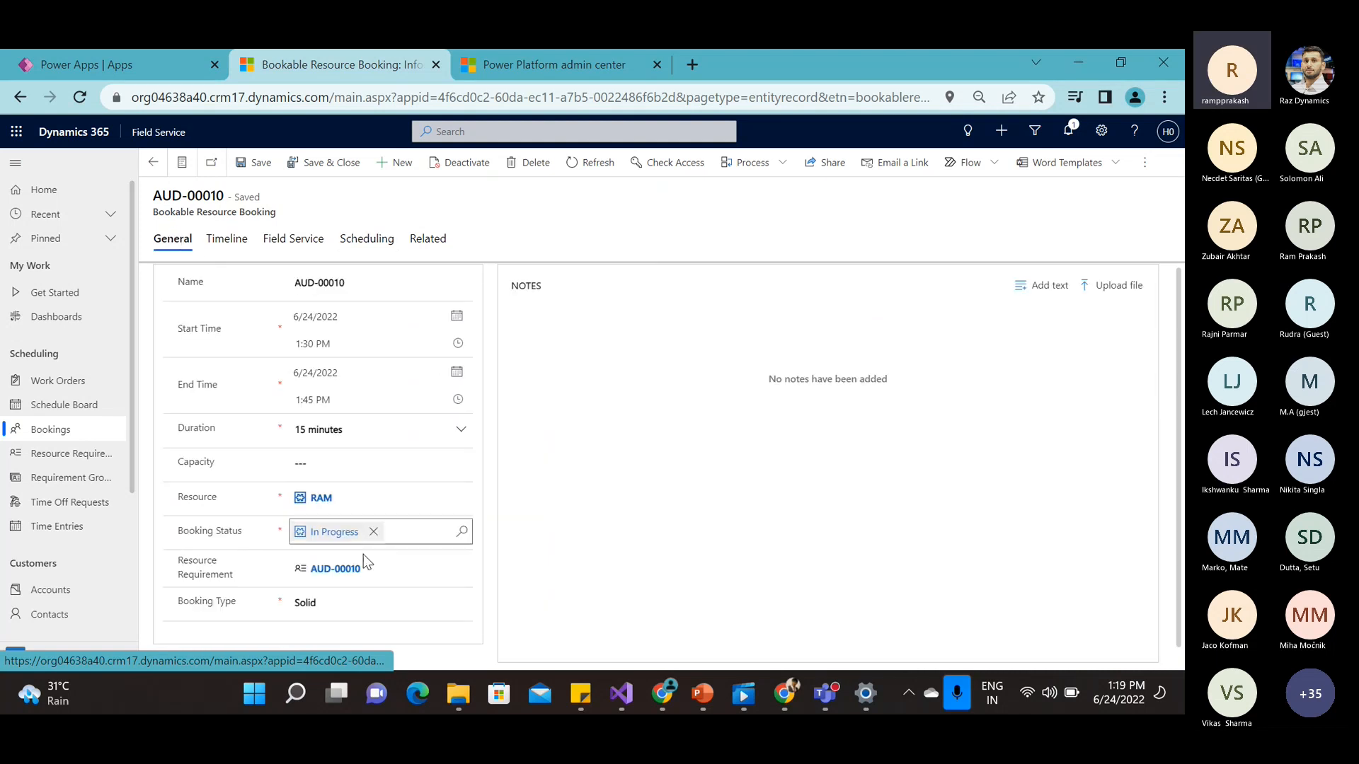
click(84, 385)
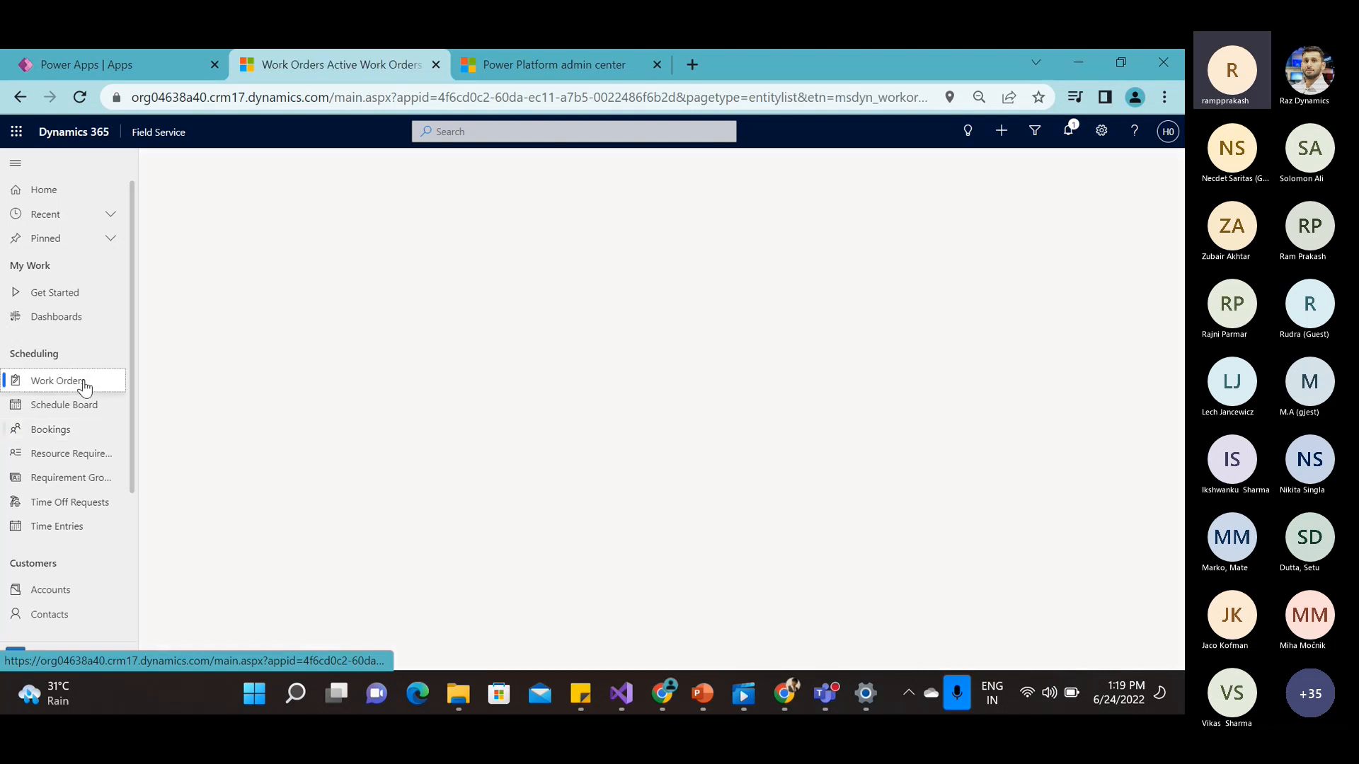
double_click(446, 267)
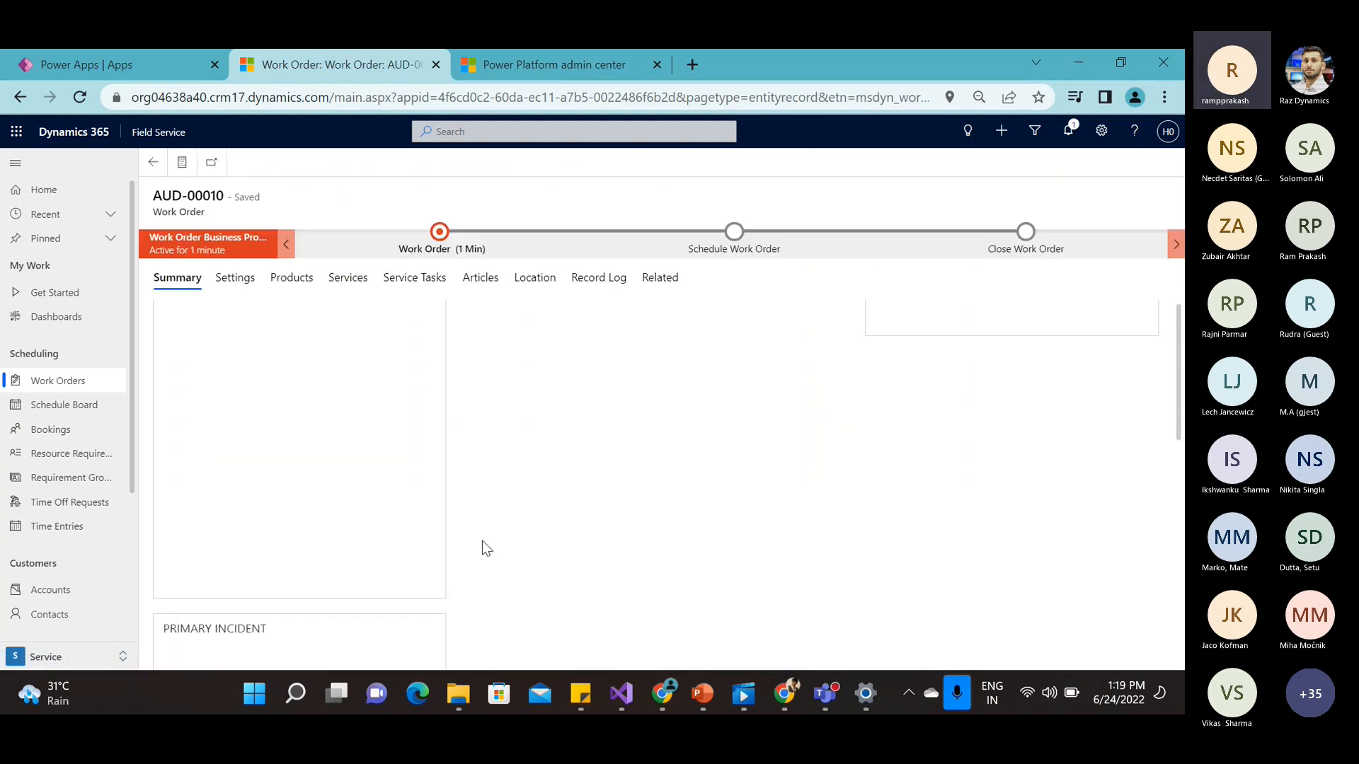
double_click(198, 390)
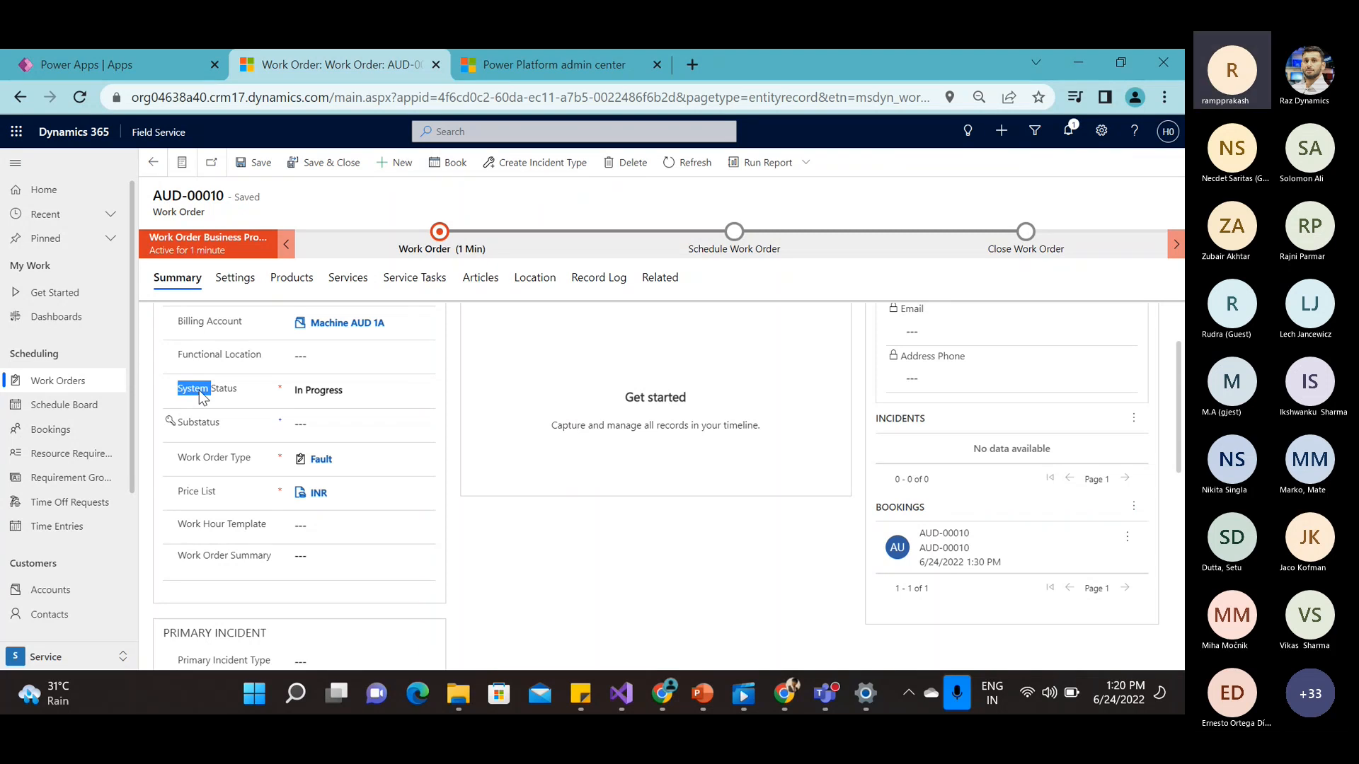
click(605, 341)
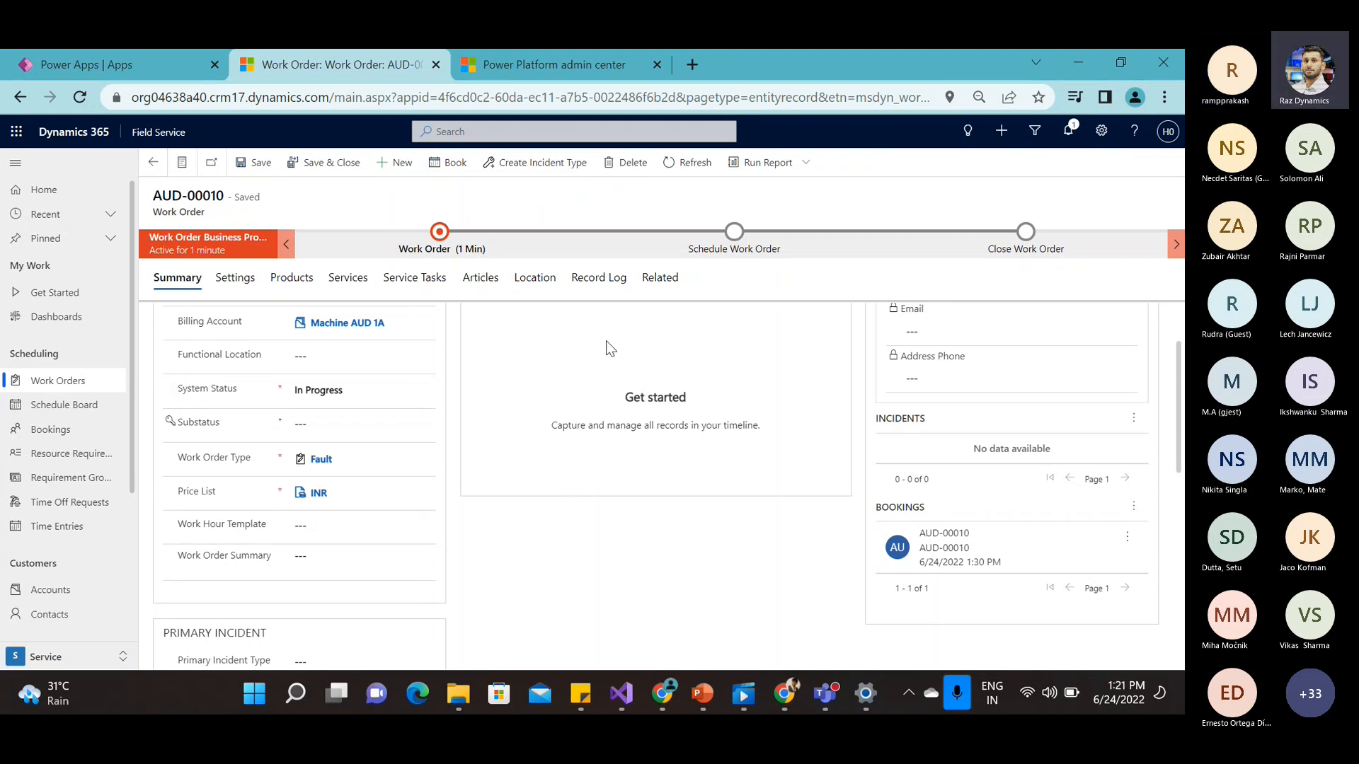
scroll(628, 539, down, 5)
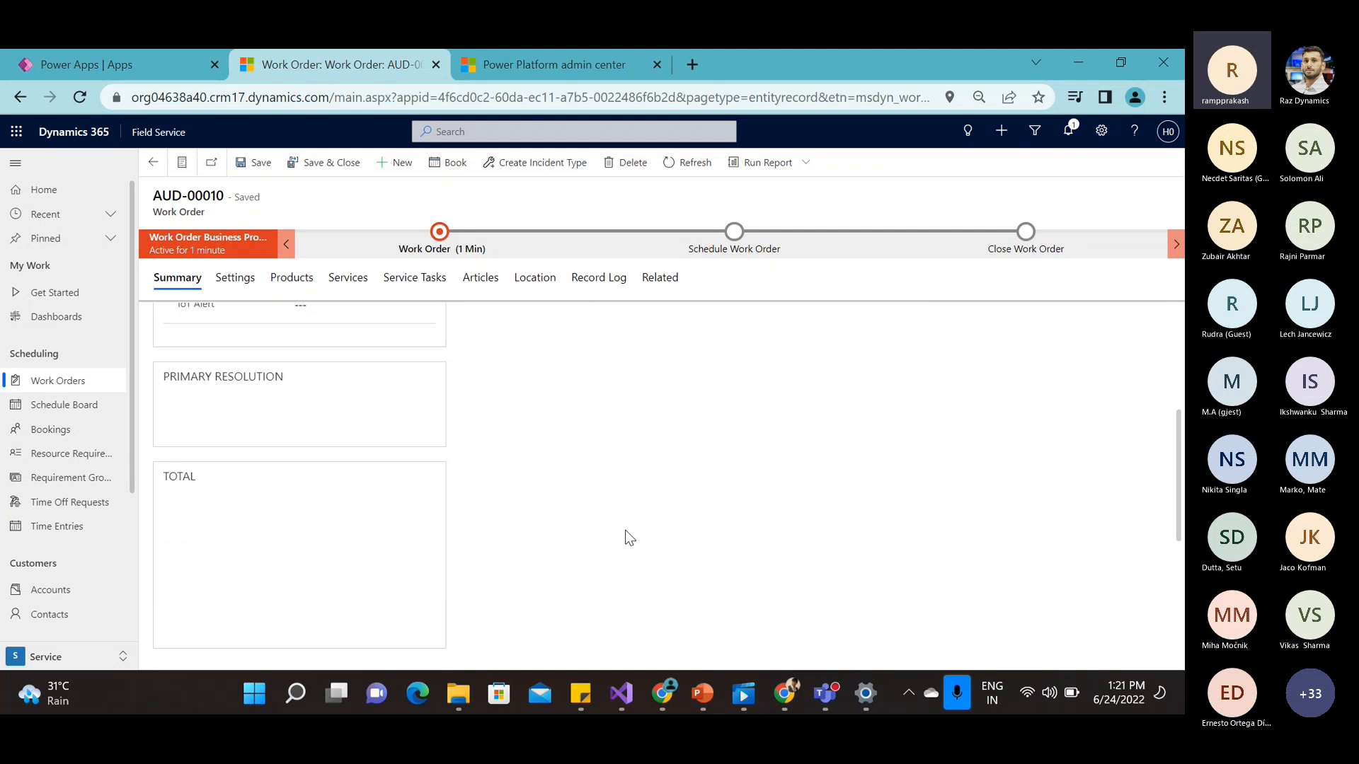
scroll(628, 538, up, 8)
scroll(626, 542, down, 8)
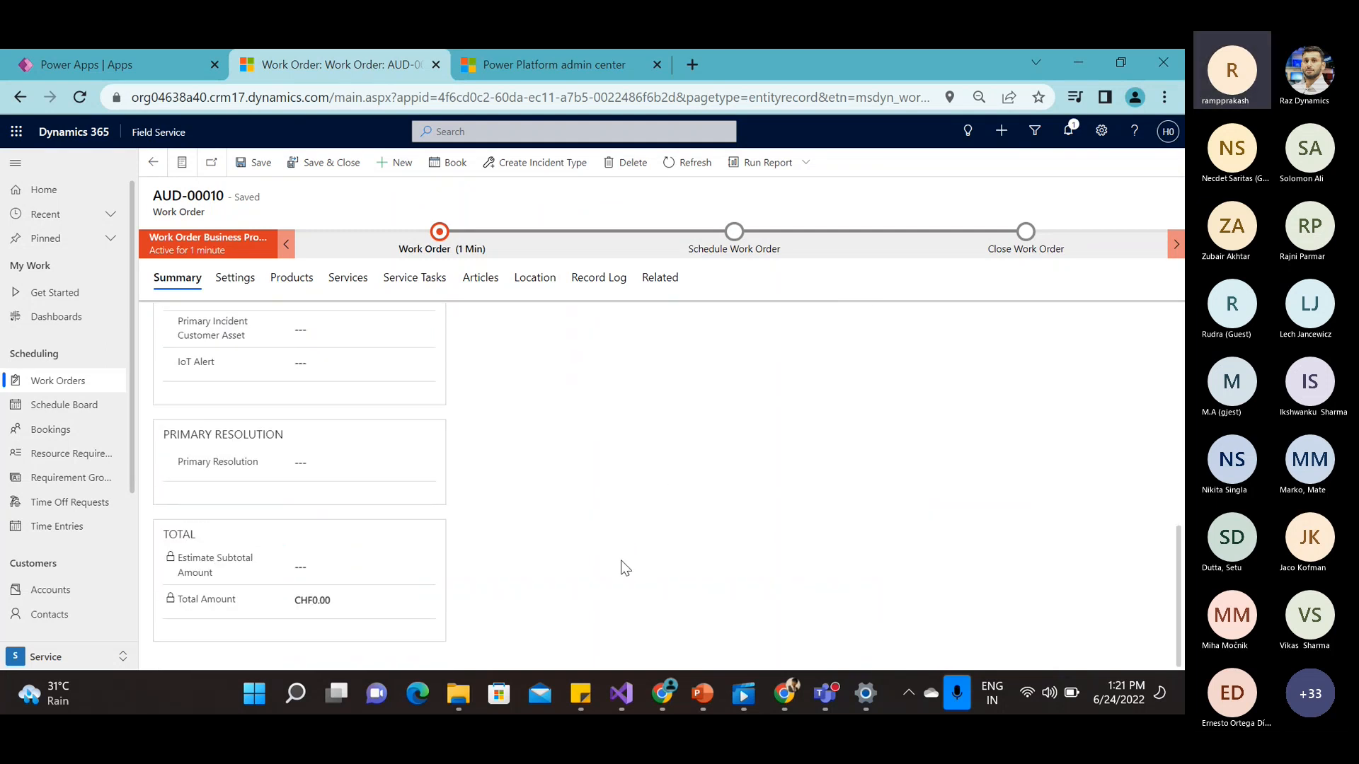